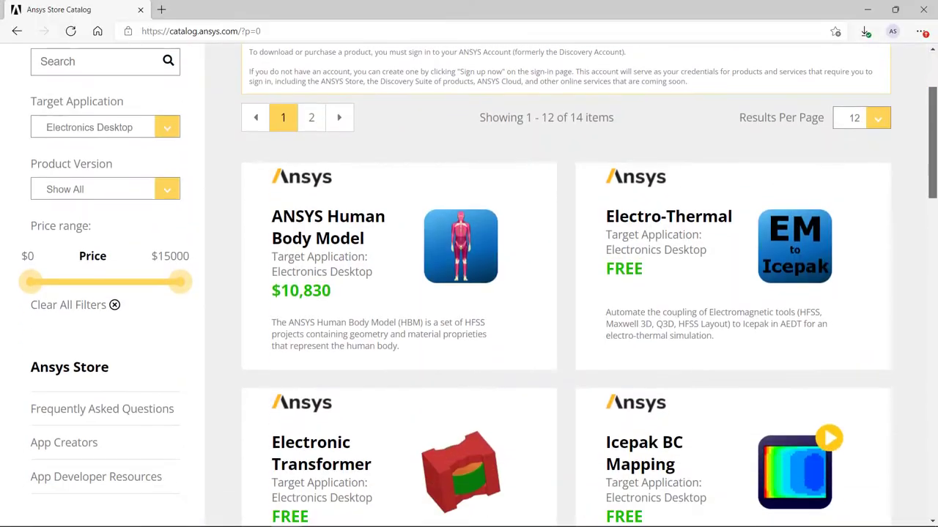
scroll(469, 285, "down", 15)
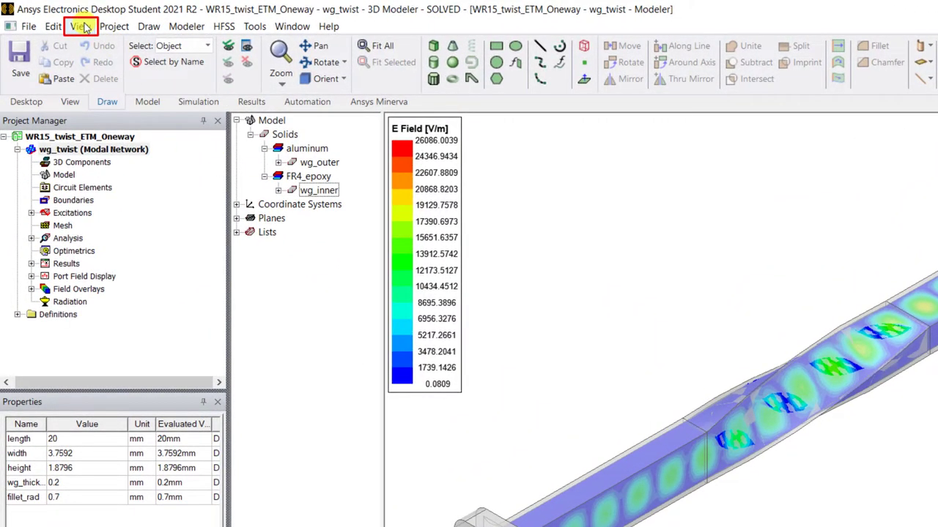
Step: Show the ACT Extensions panel and go to its Extension Manager
left_click(80, 25)
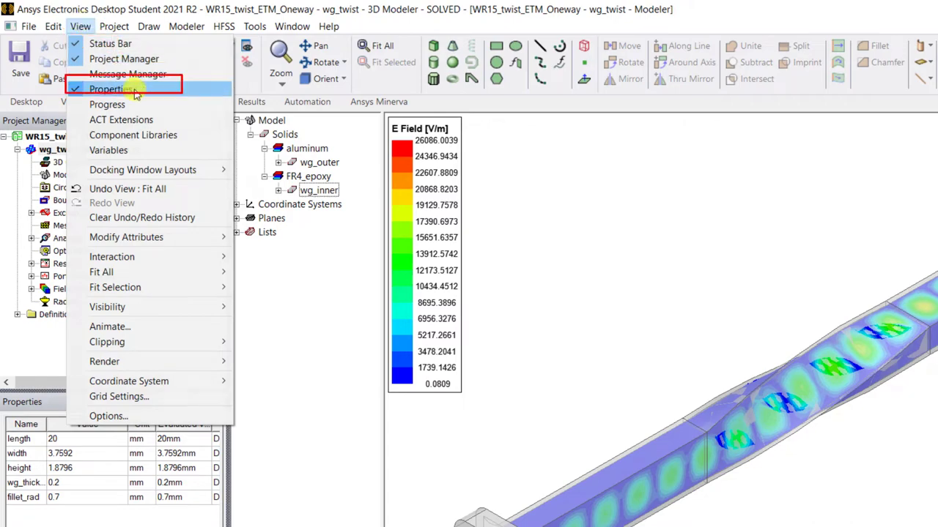
left_click(165, 119)
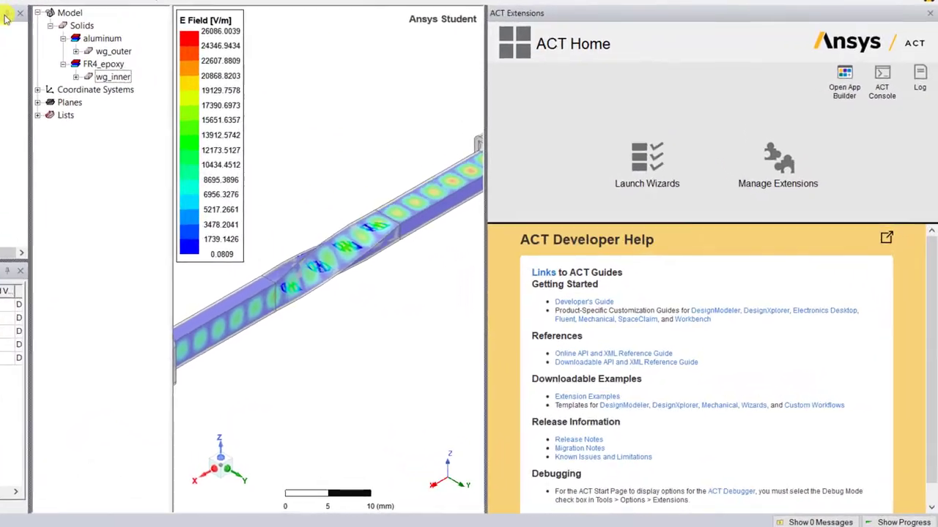
left_click(824, 234)
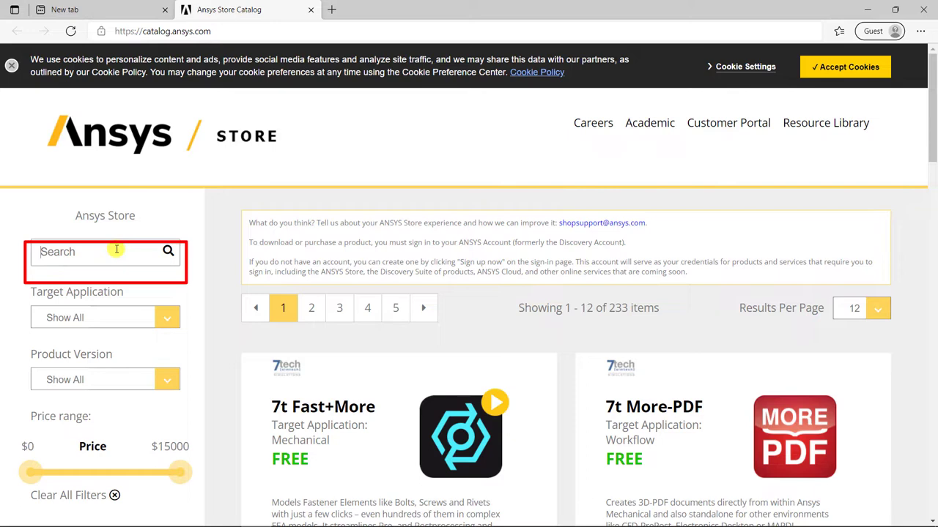
Step: Filter the Ansys Store catalog to apps targeting Electronics Desktop
left_click(165, 317)
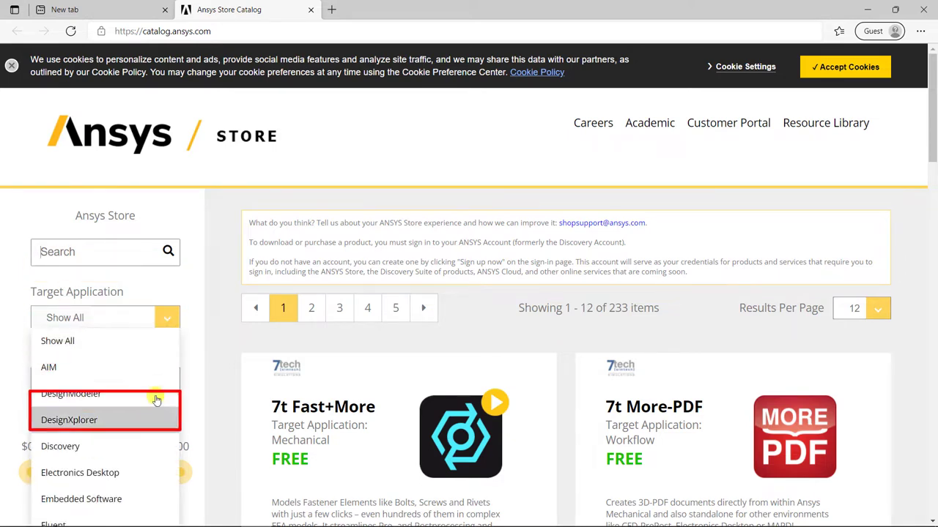
left_click(151, 475)
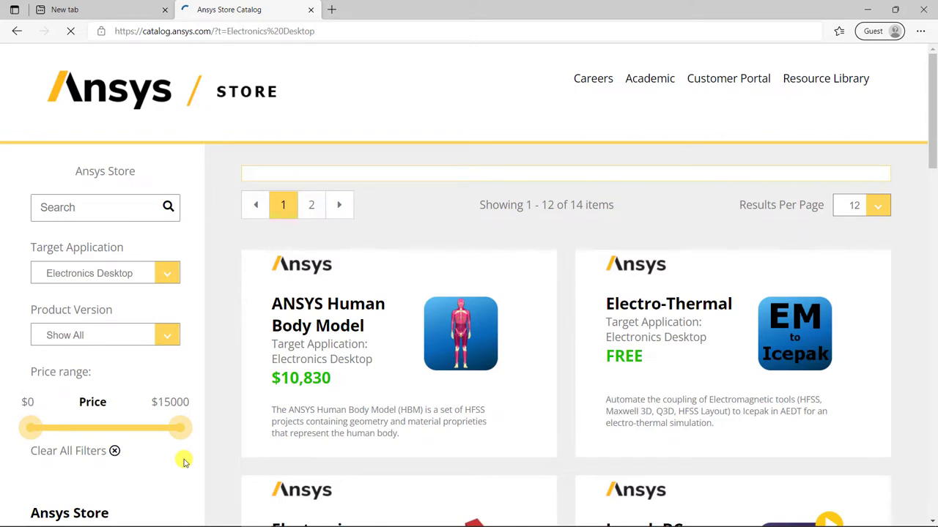
scroll(229, 381, "down", 2)
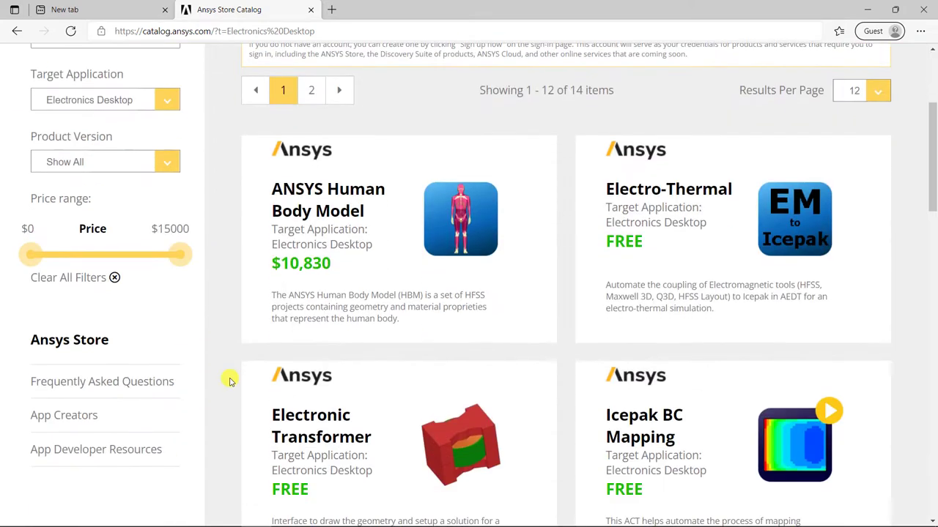
Step: Download the free Electro-Thermal app as ACT_EMtoIcepak_v4.0.zip, accepting the licence
left_click(654, 274)
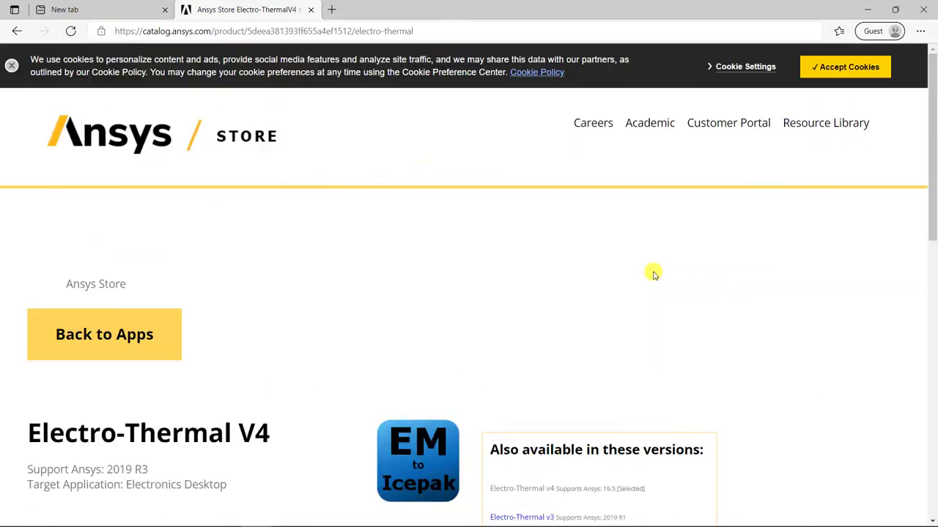
scroll(654, 274, "down", 5)
scroll(439, 308, "down", 2)
left_click(150, 329)
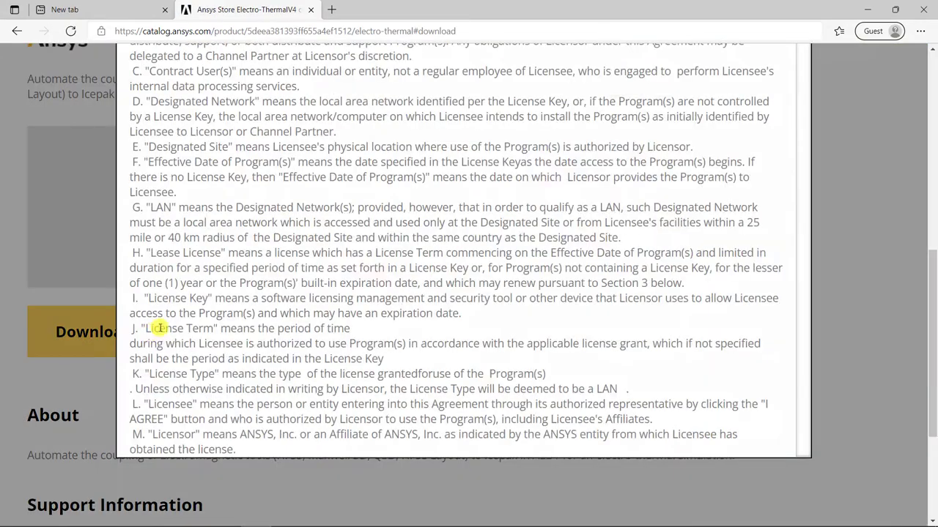
scroll(265, 272, "down", 15)
left_click(162, 422)
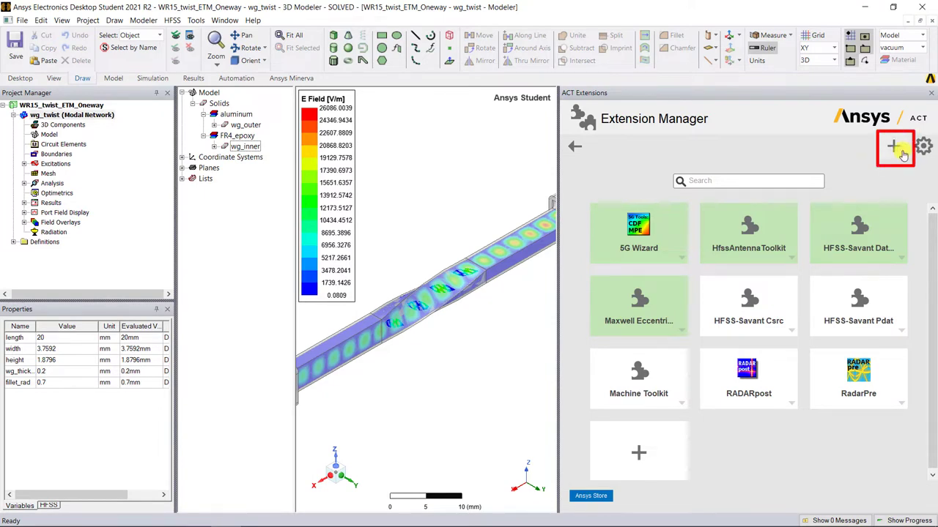
Step: Install the EMtoIcepak.wbex extension file in the Extension Manager
left_click(900, 150)
left_click(443, 188)
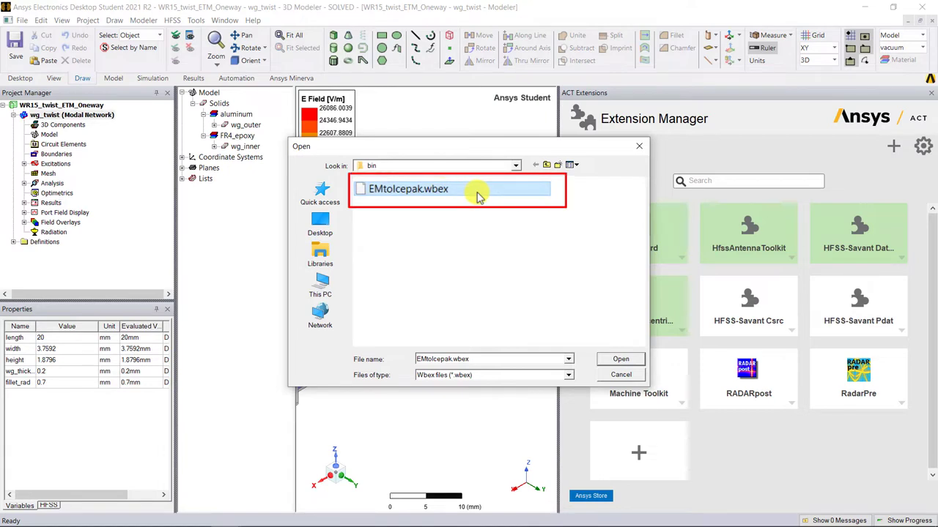
left_click(635, 360)
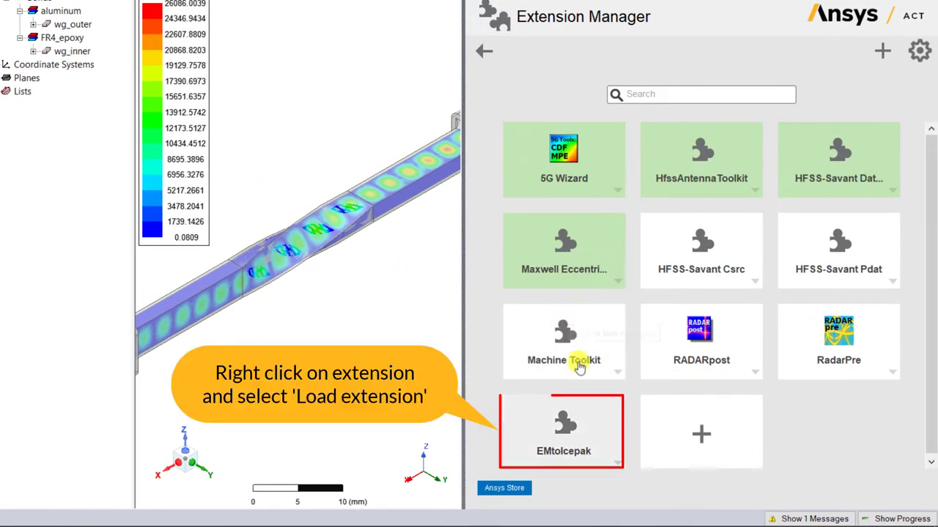
Step: Load the EMtoIcepak extension and list the available ACT wizards
right_click(614, 464)
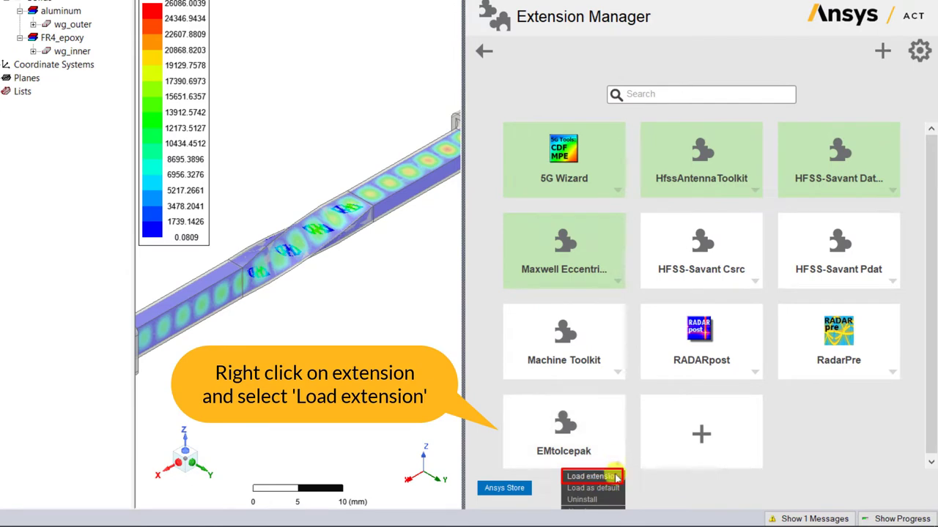
left_click(615, 477)
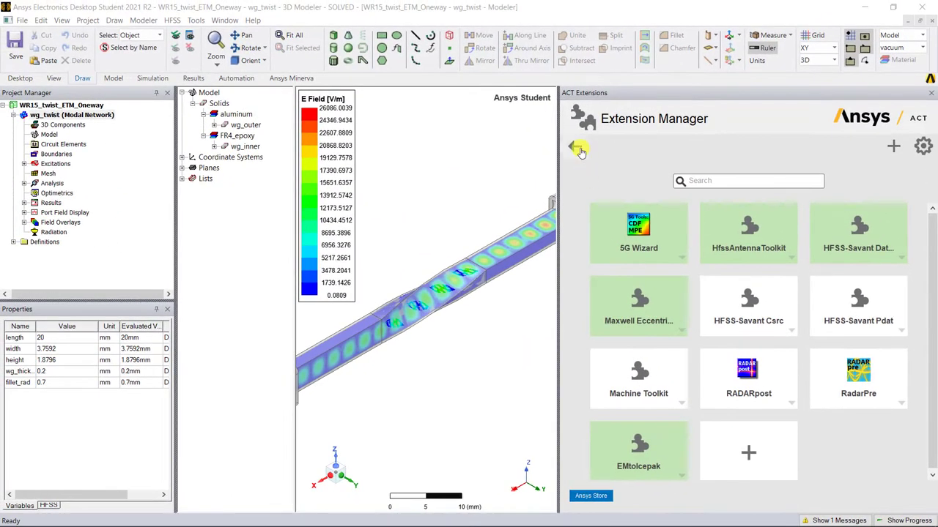
left_click(483, 50)
left_click(724, 231)
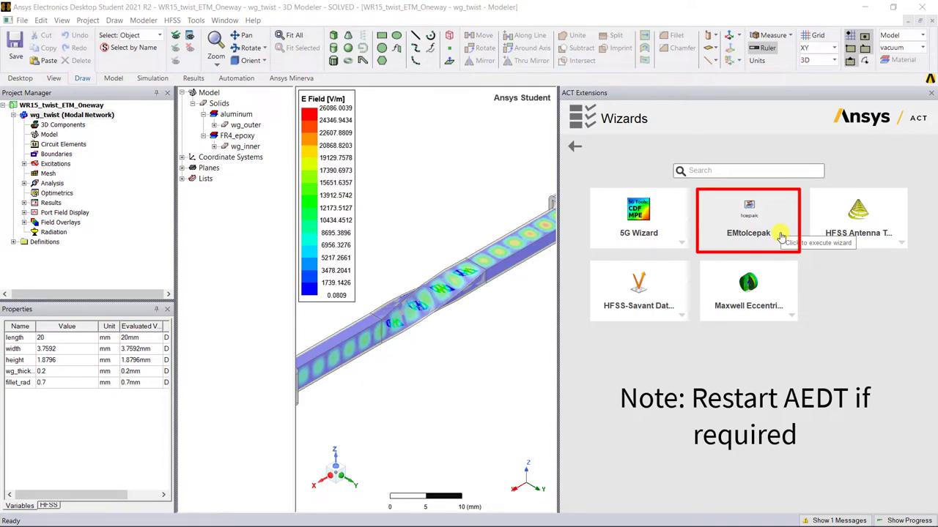
Step: Start EMtoIcepak with one EM design: WR15_twist_ETM_Oneway, wg_twist, Setup1
left_click(781, 236)
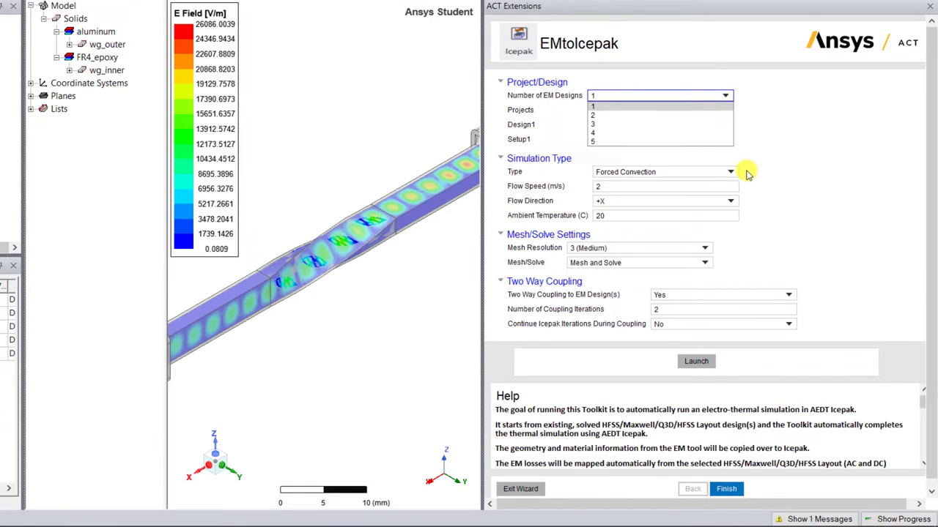
left_click(707, 109)
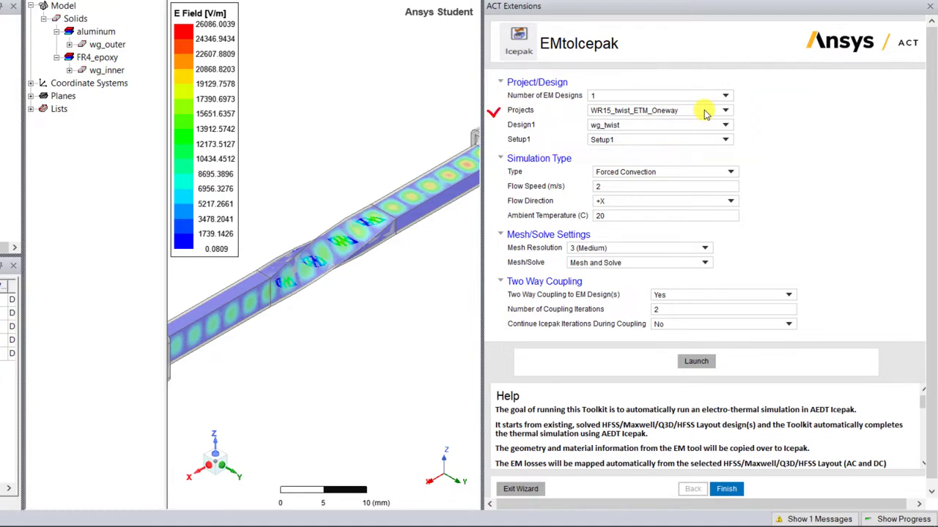
left_click(705, 114)
left_click(705, 113)
left_click(721, 124)
left_click(722, 134)
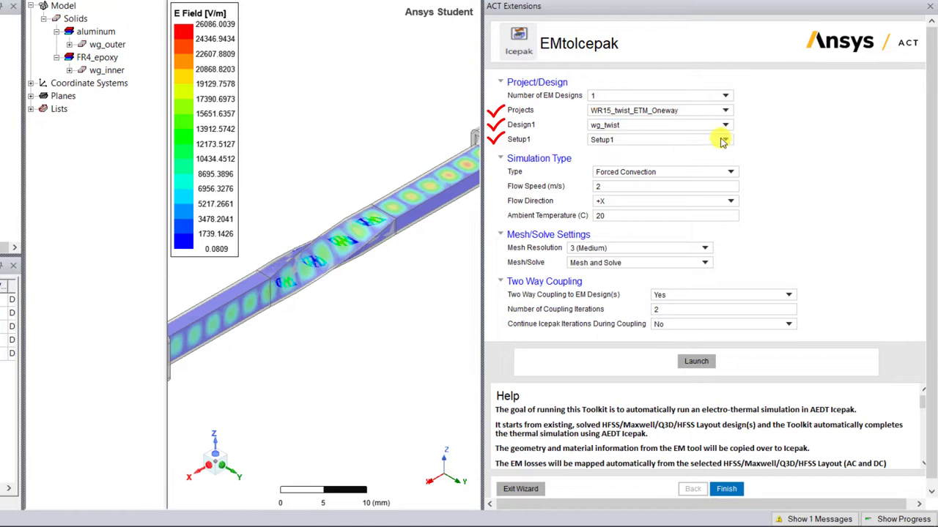
left_click(723, 141)
left_click(723, 155)
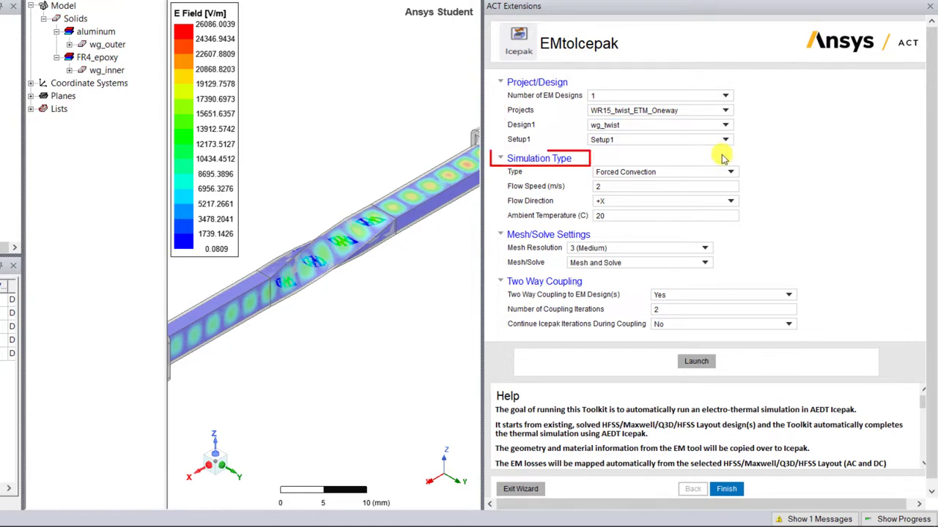
Step: Set forced convection at 1 m/s along +X with 20 °C ambient temperature
left_click(724, 171)
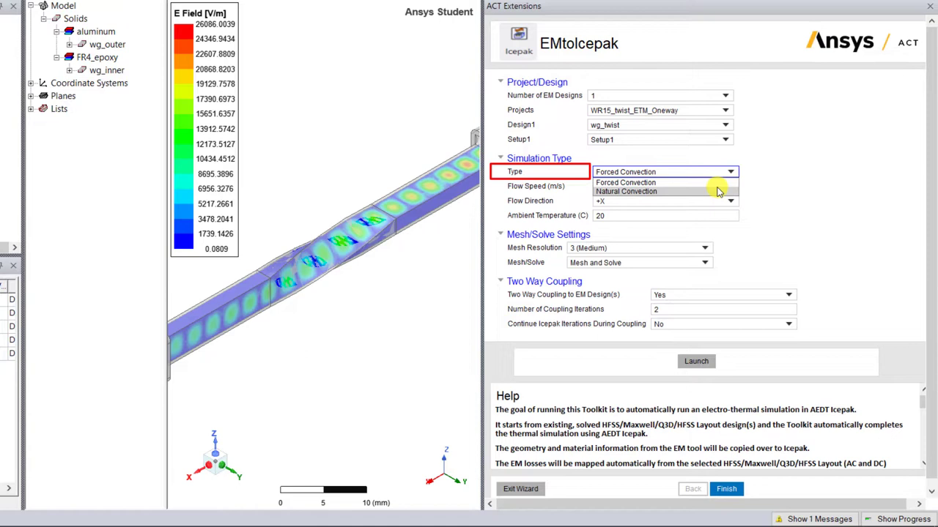
left_click(717, 184)
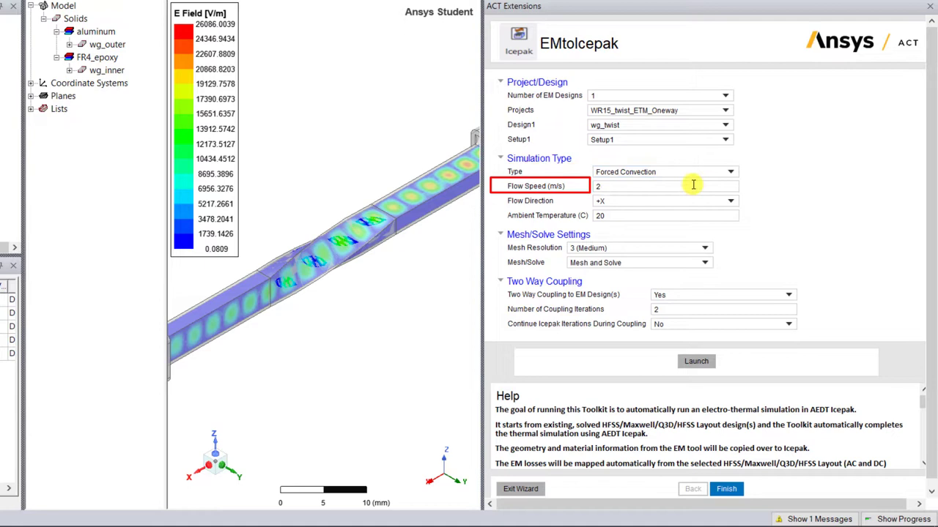
double_click(603, 186)
type("1")
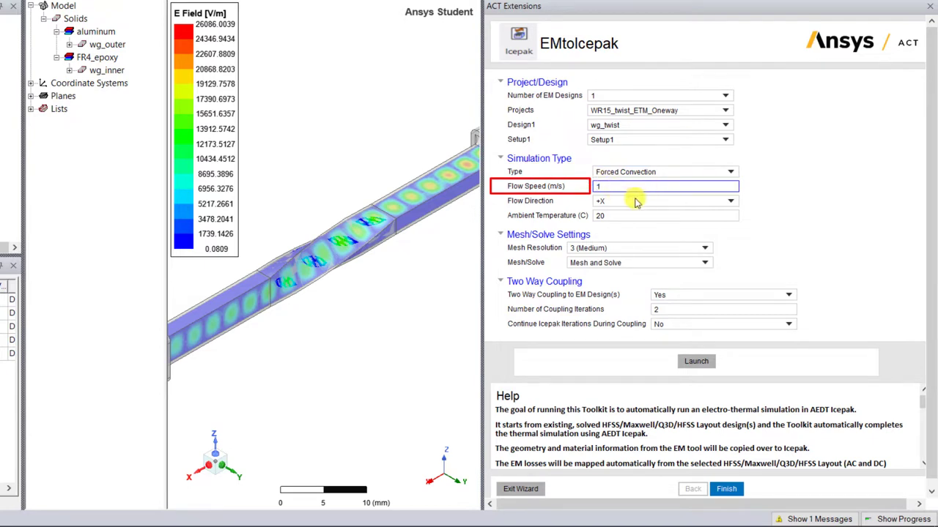
left_click(718, 201)
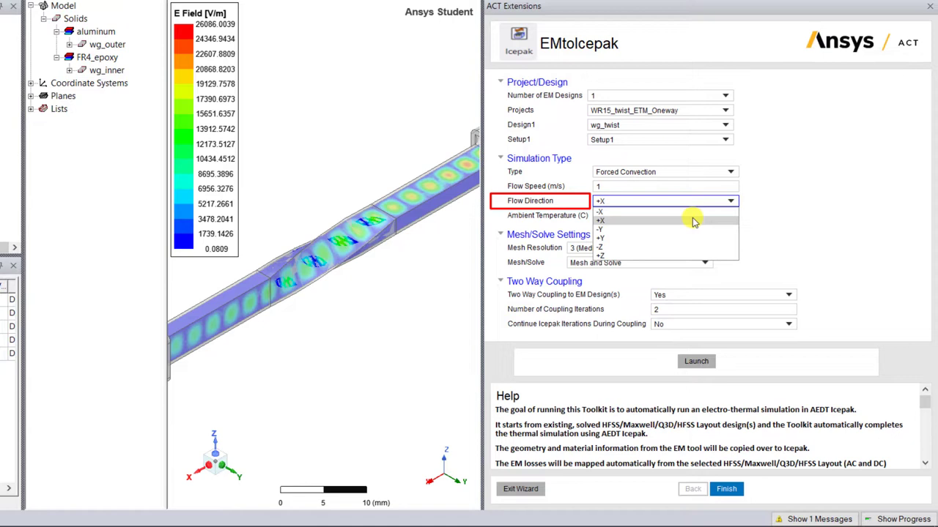
left_click(695, 221)
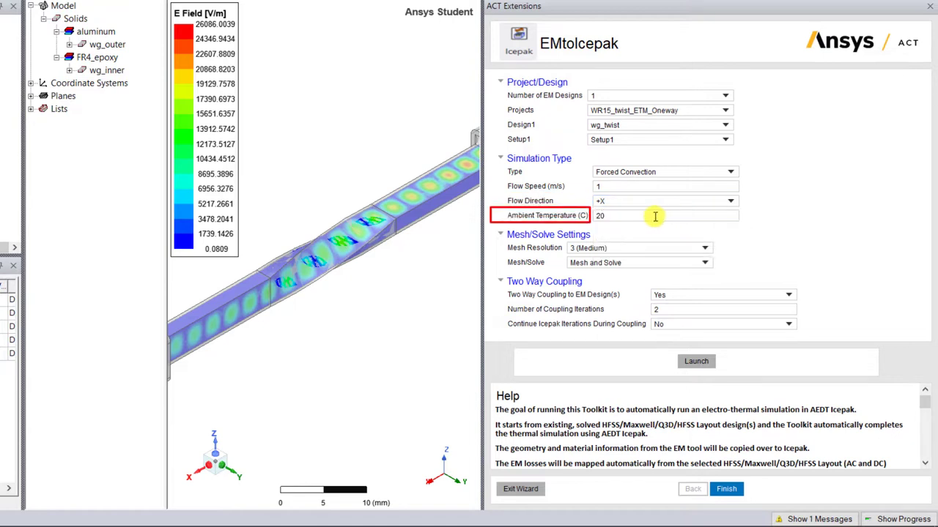
left_click(654, 216)
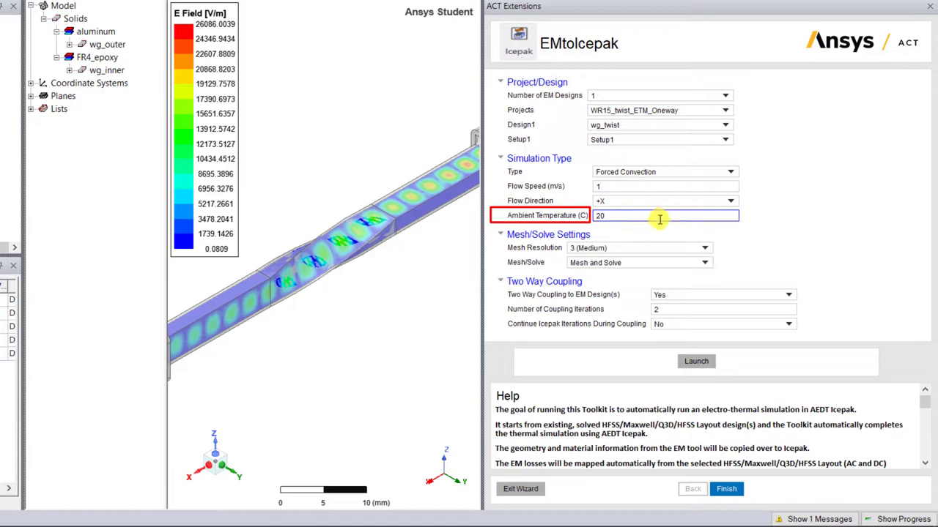
left_click(703, 248)
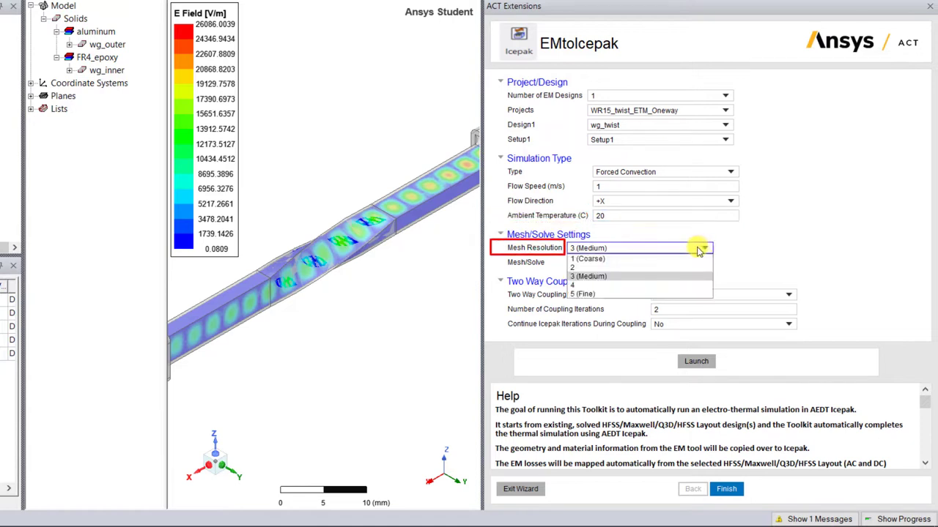
Step: Set the wizard's mesh resolution to 4 and Mesh/Solve to No
left_click(645, 287)
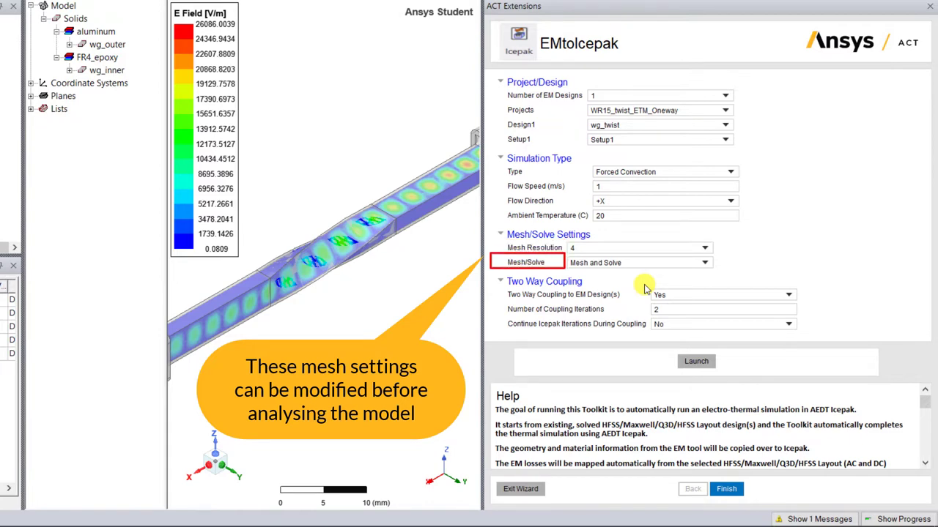
left_click(662, 267)
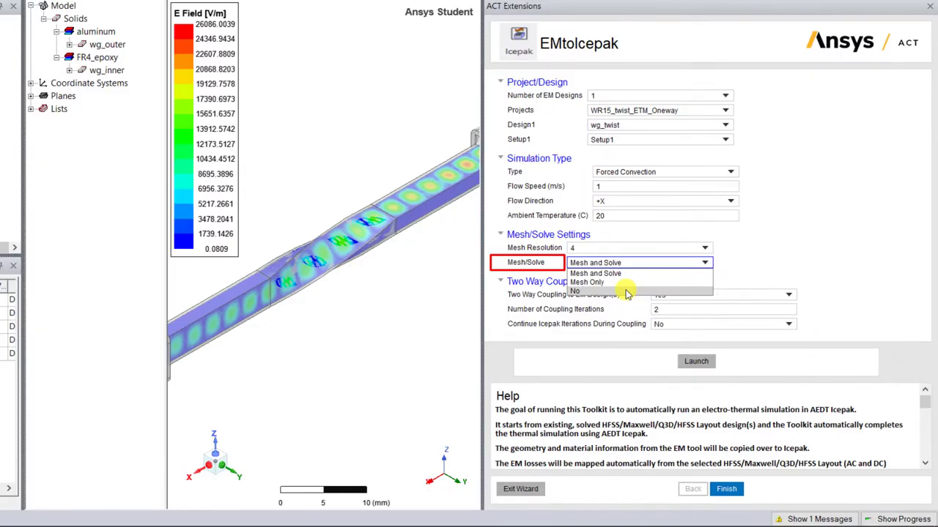
left_click(627, 291)
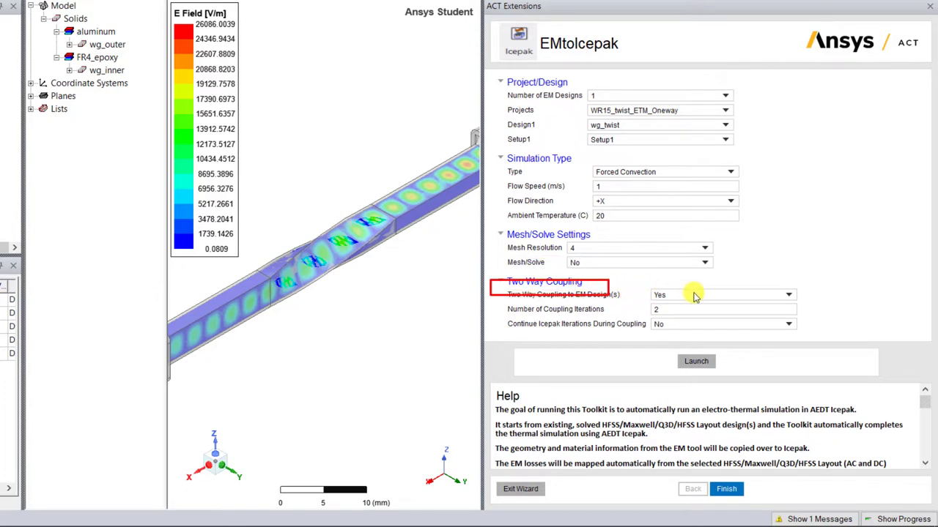
Step: Set two-way coupling to No and run the wizard to build the IcepakEMCoupling design
left_click(716, 296)
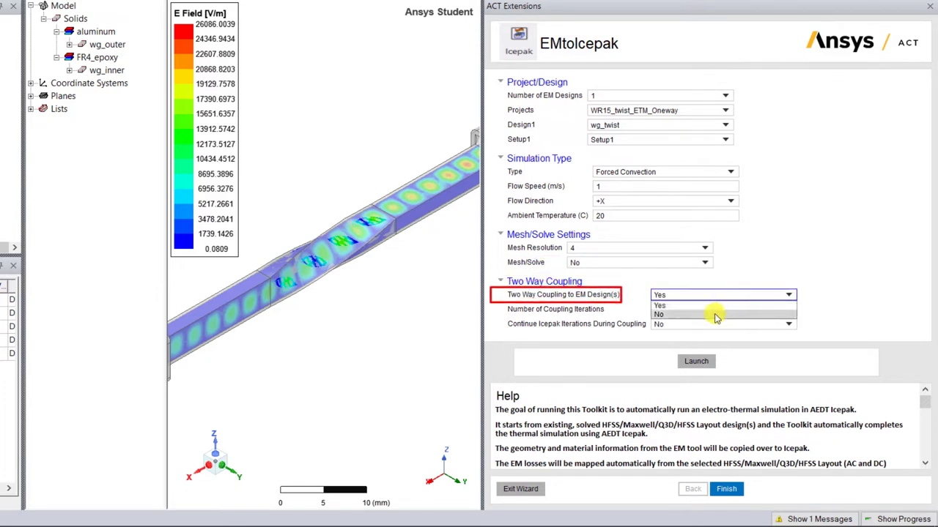
left_click(716, 315)
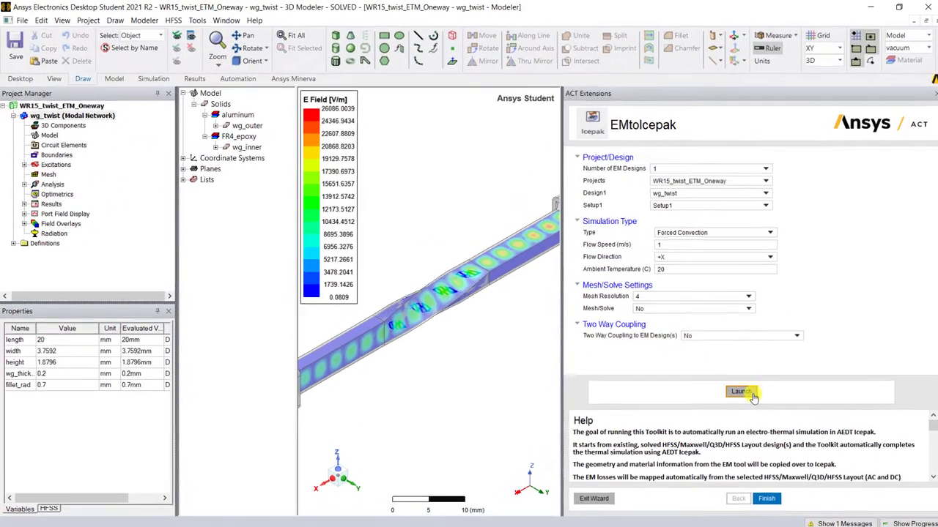
left_click(696, 362)
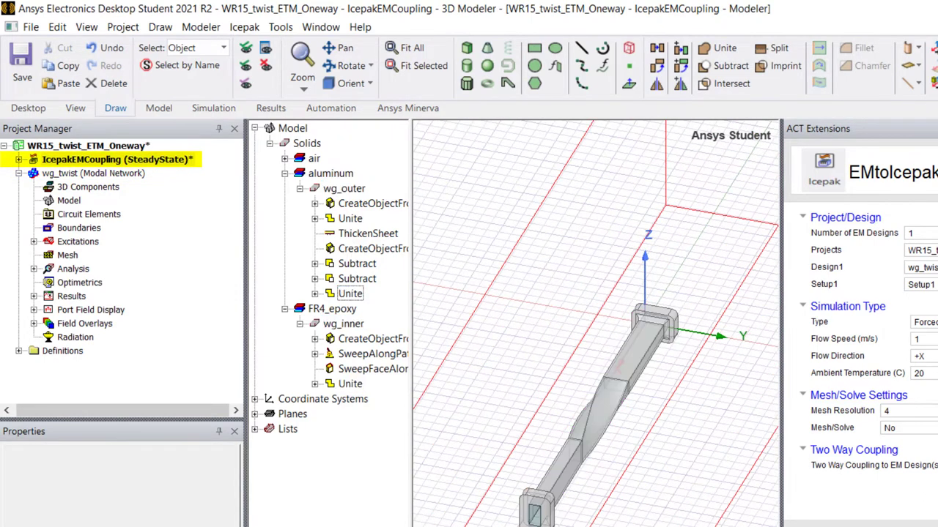
Step: Finish the coupling wizard and fit the whole model in the view
left_click(343, 324)
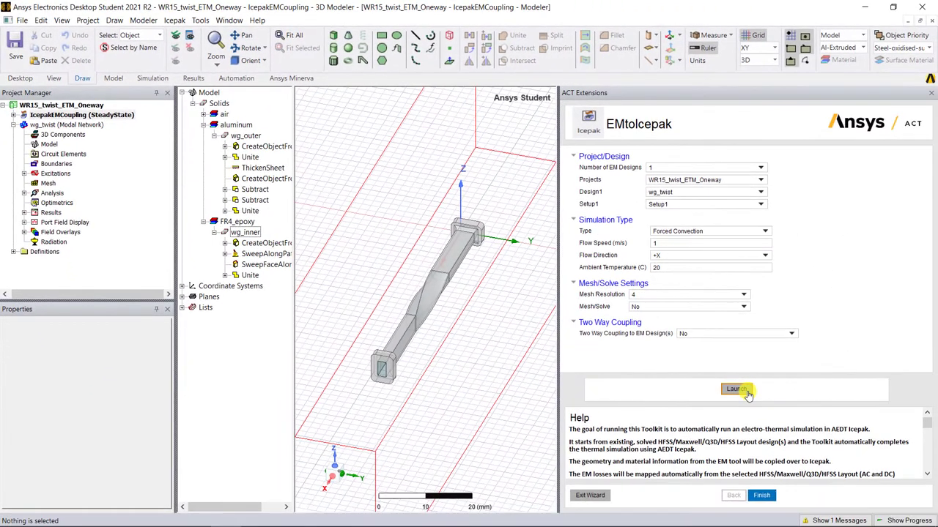
left_click(932, 93)
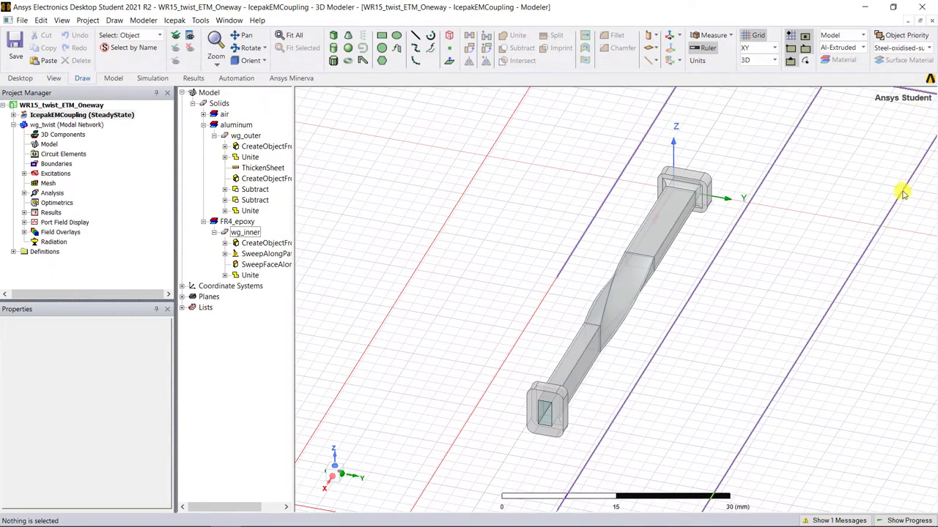
key("ctrl+d")
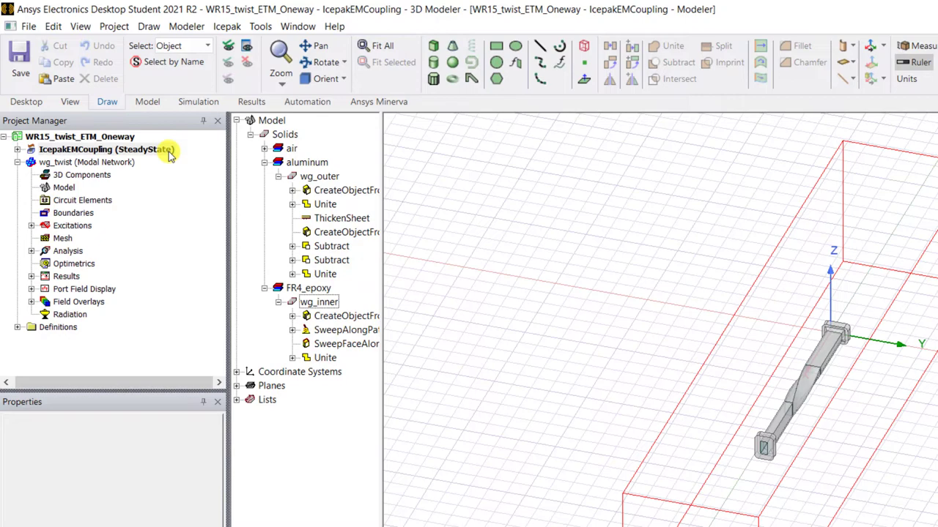
Step: Confirm IcepakEMCoupling's solution type as Steady State, Temperature and Flow, and expand it
right_click(170, 152)
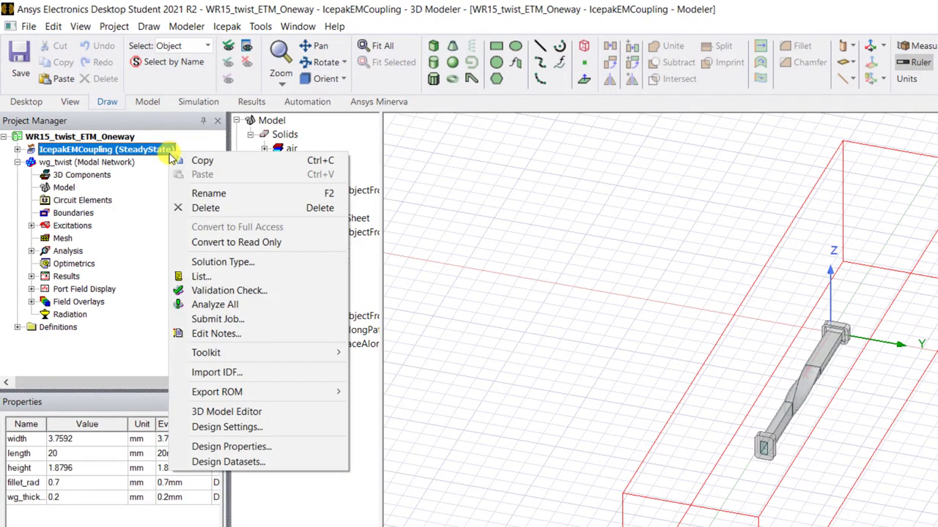
left_click(260, 262)
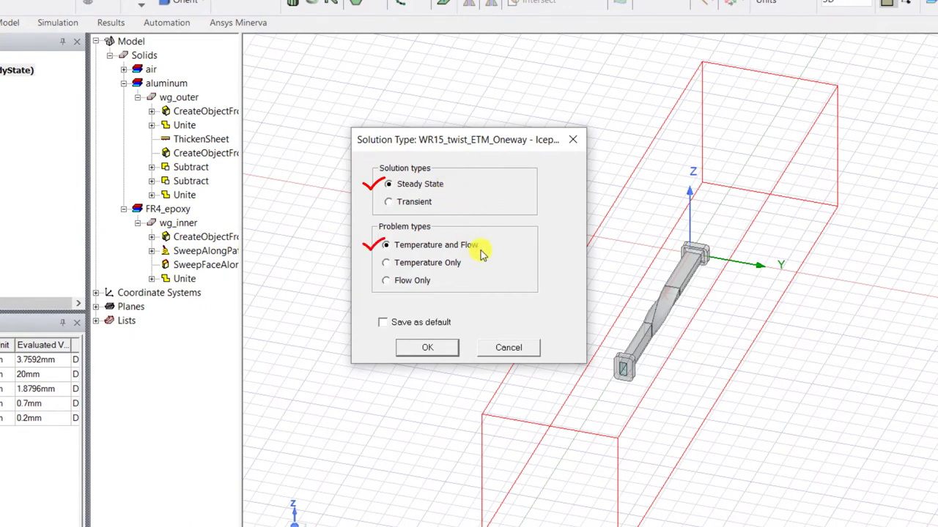
left_click(433, 348)
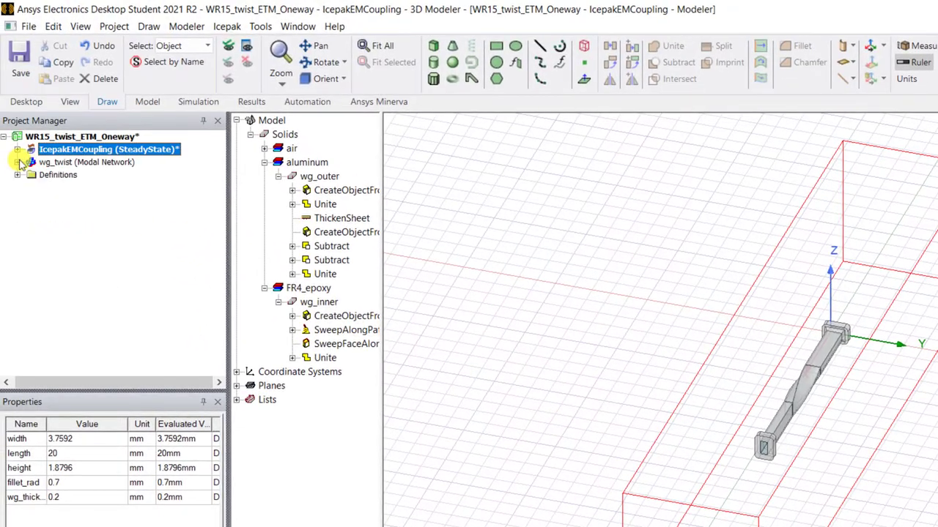
left_click(17, 150)
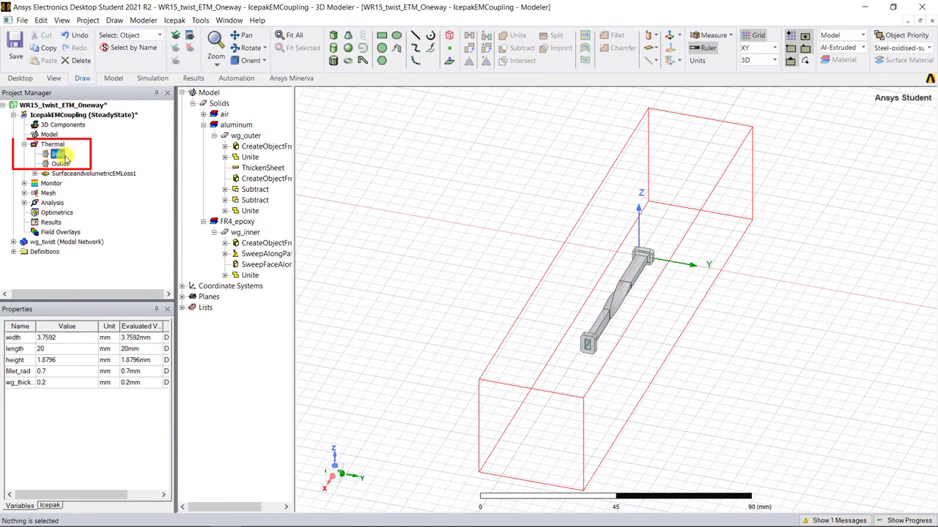
Step: Review the Inlet and Outlet opening settings, leaving them unchanged
double_click(61, 155)
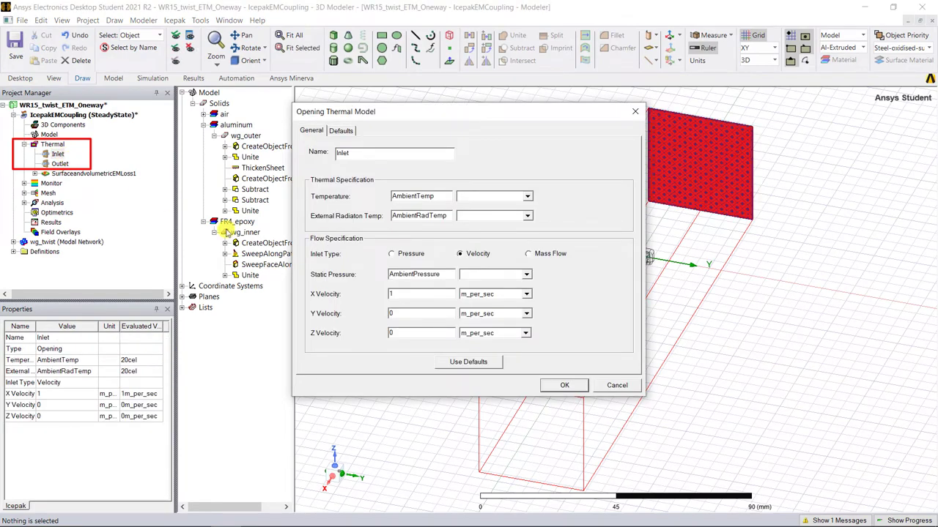
left_click(564, 385)
left_click(62, 163)
double_click(61, 163)
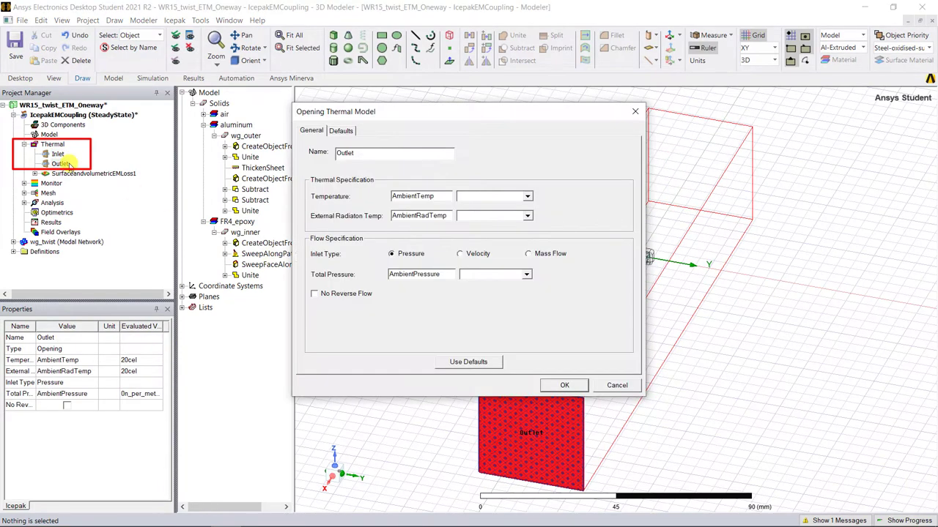
left_click(575, 386)
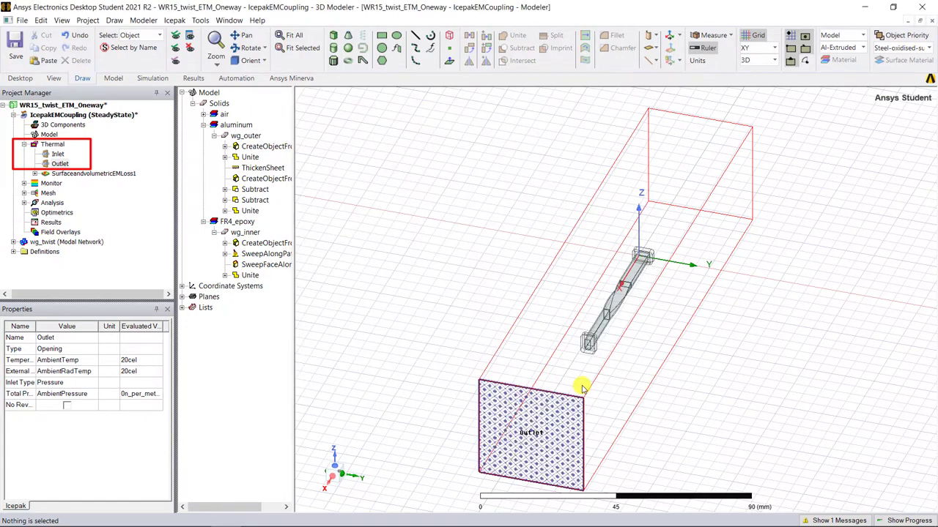
Step: Expand EM loss and Monitor groups, checking Surface, Volume, TemperatureMonitor and VelocityMonitor
left_click(34, 174)
left_click(73, 183)
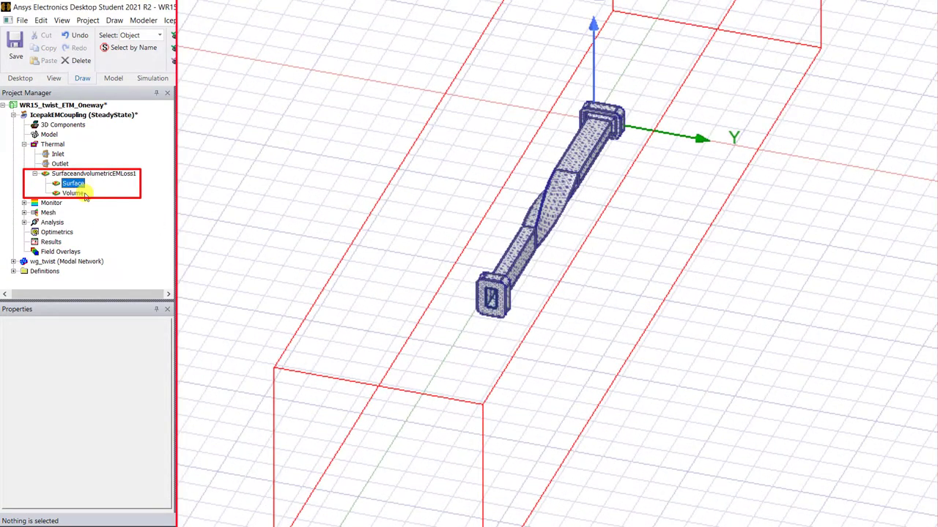
left_click(73, 193)
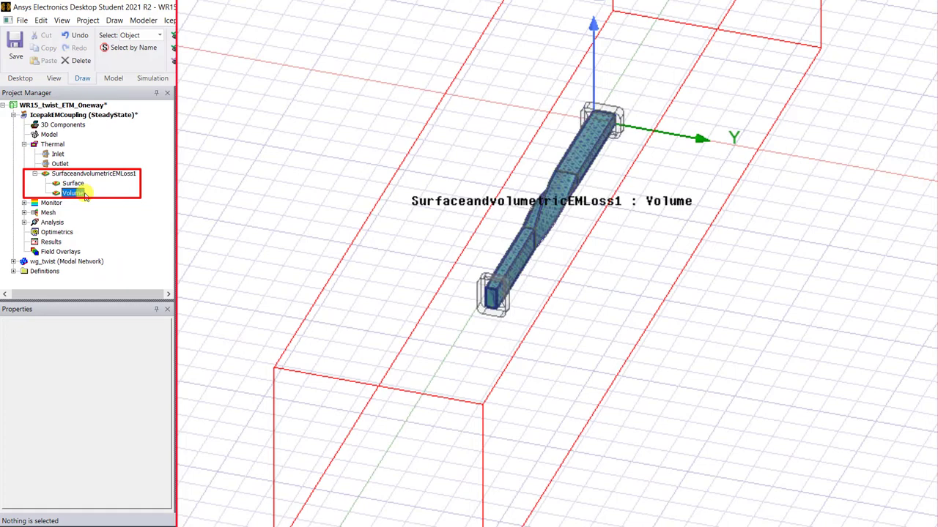
left_click(24, 203)
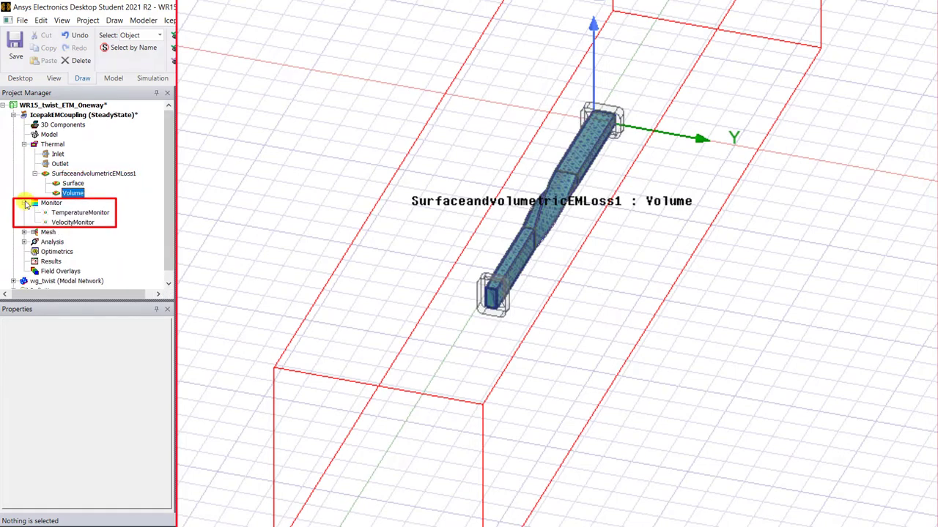
left_click(79, 213)
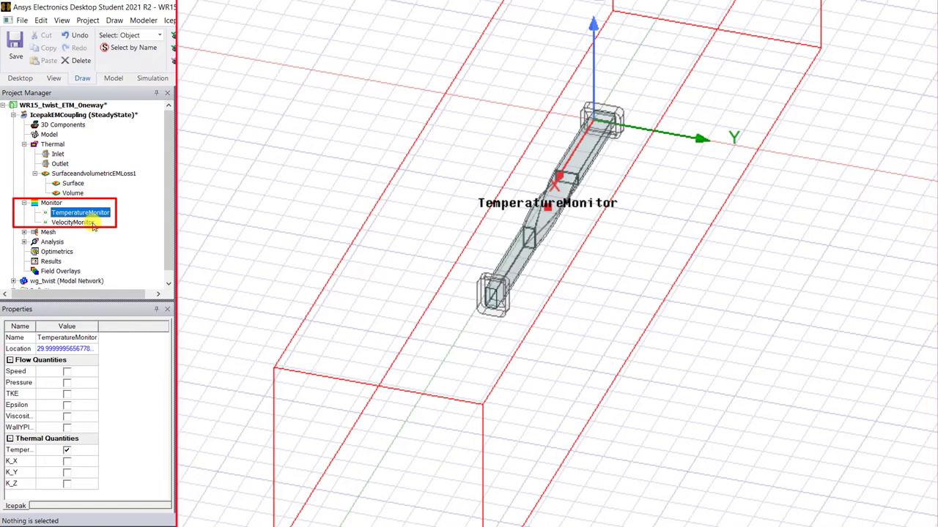
left_click(81, 223)
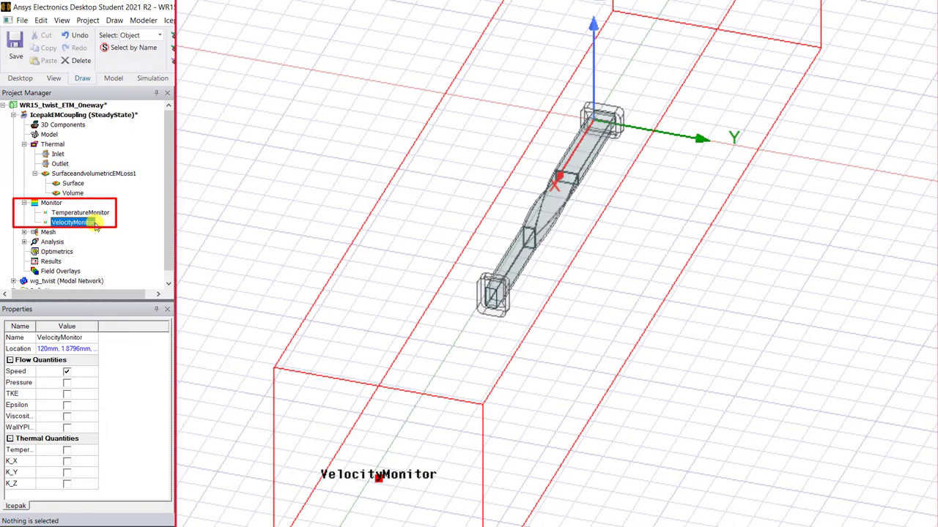
Step: Generate the Icepak mesh (404884 elements) and set the Mesh Viewer to Geometry/Boundary selection
right_click(48, 231)
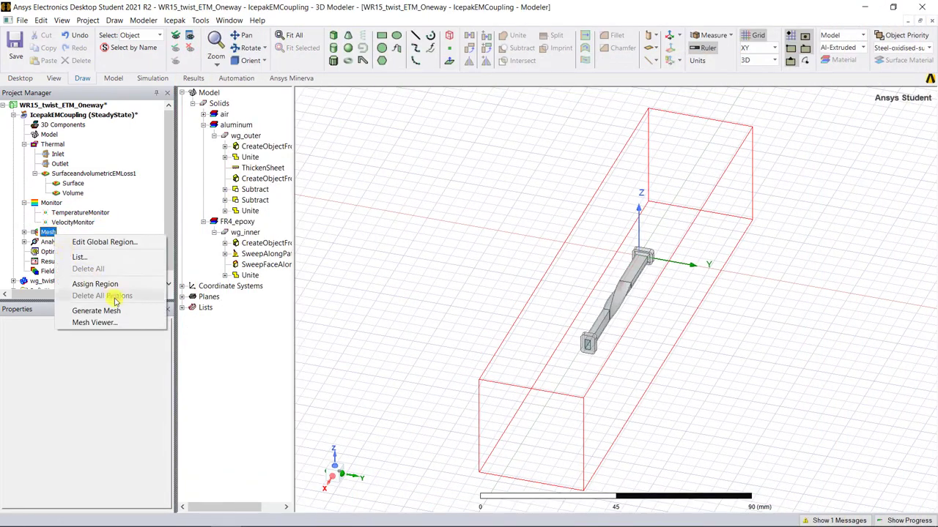
left_click(135, 312)
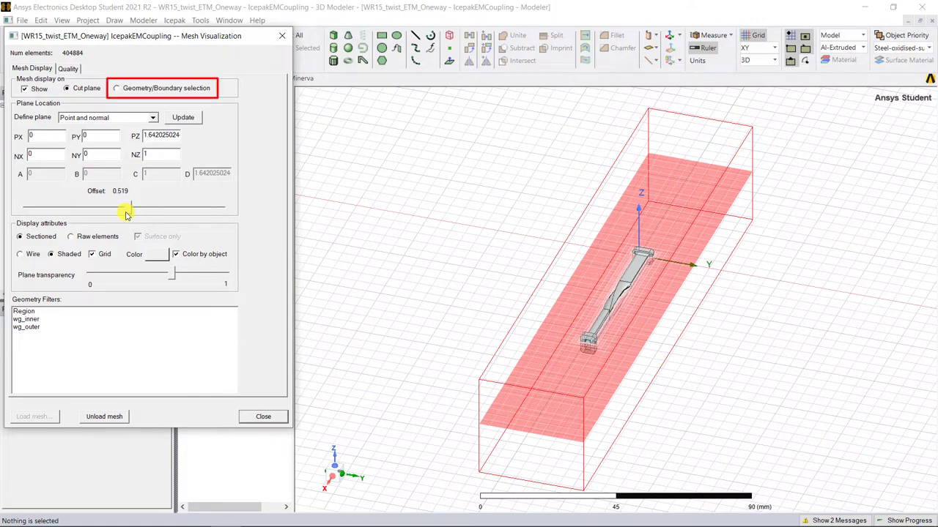
left_click(116, 88)
Step: Inspect the mesh on wg_outer in the Mesh Viewer, then clear the selection
left_click_drag(122, 38, 117, 197)
left_click(245, 135)
scroll(599, 394, "up", 8)
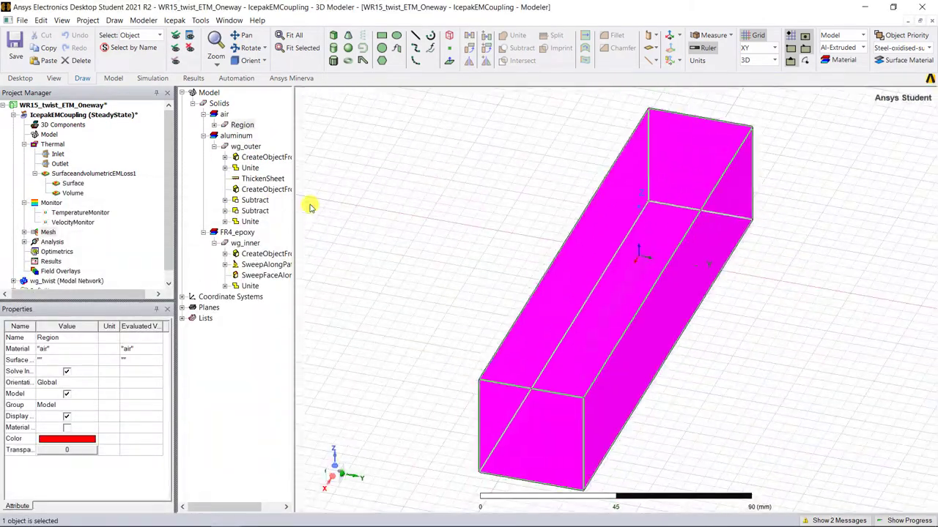
left_click(310, 208)
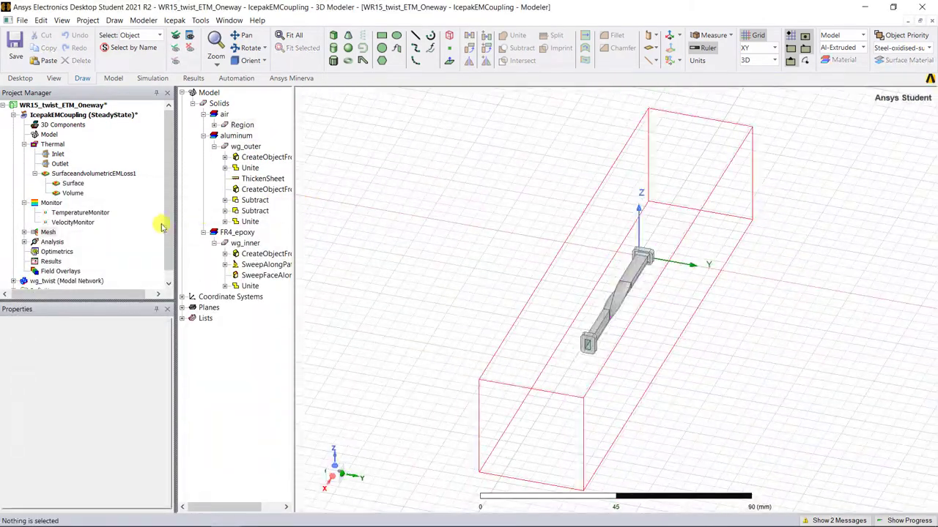
left_click(24, 241)
Step: Give Setup1 Discrete Ordinates radiation and gravity, review Convergence, Solver Settings and Radiation, and confirm
double_click(64, 252)
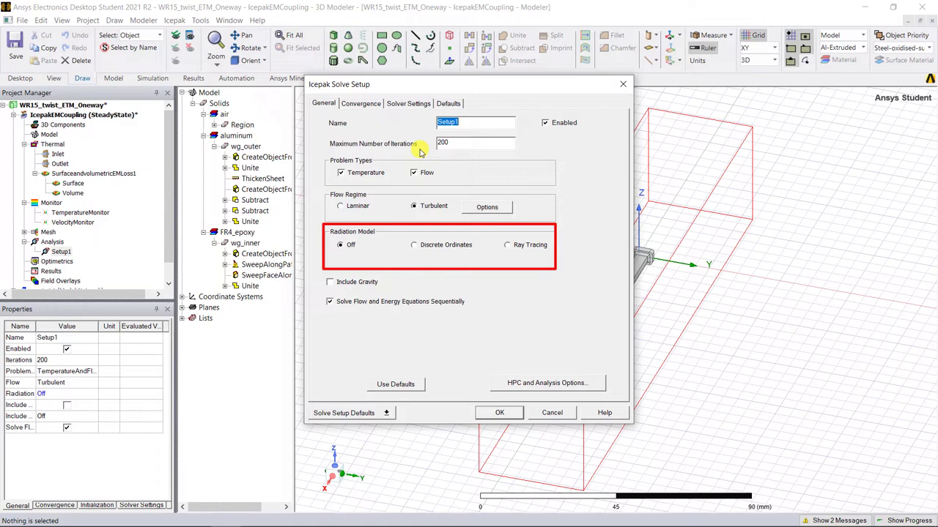
left_click(414, 245)
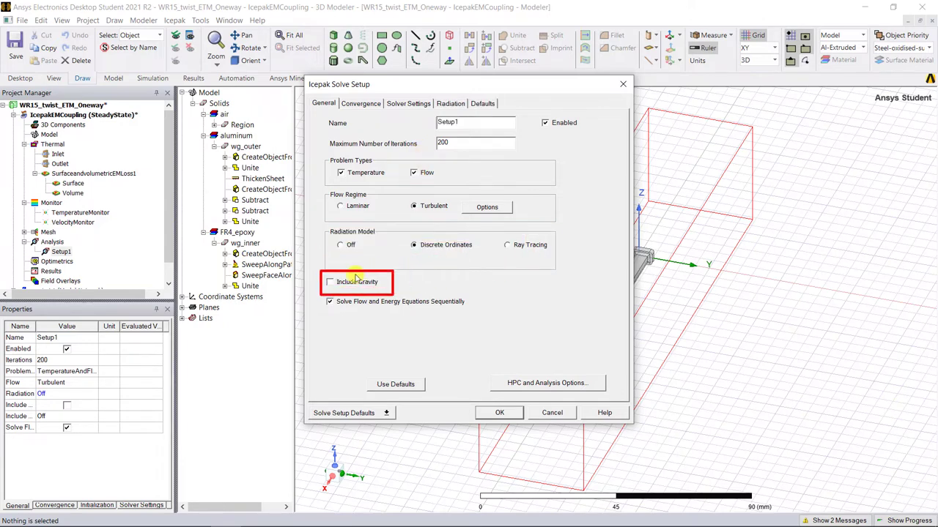
left_click(331, 283)
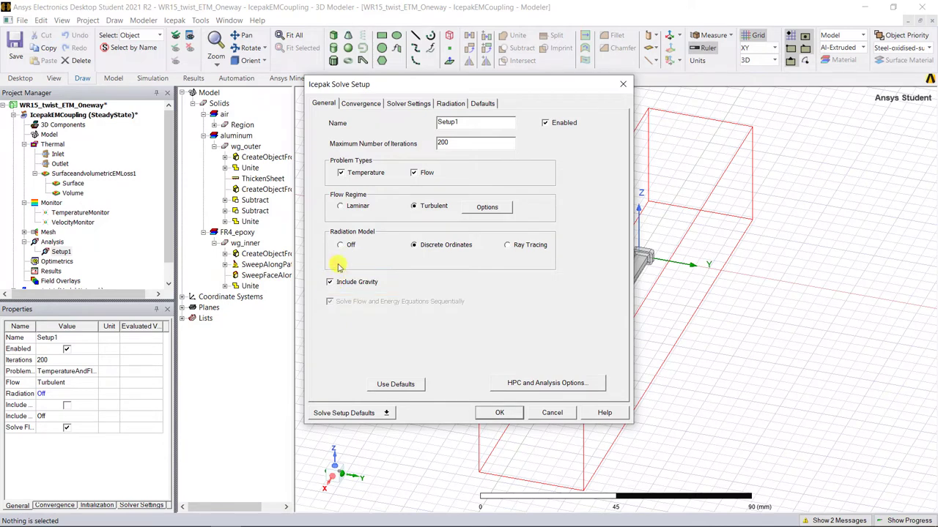
left_click(381, 107)
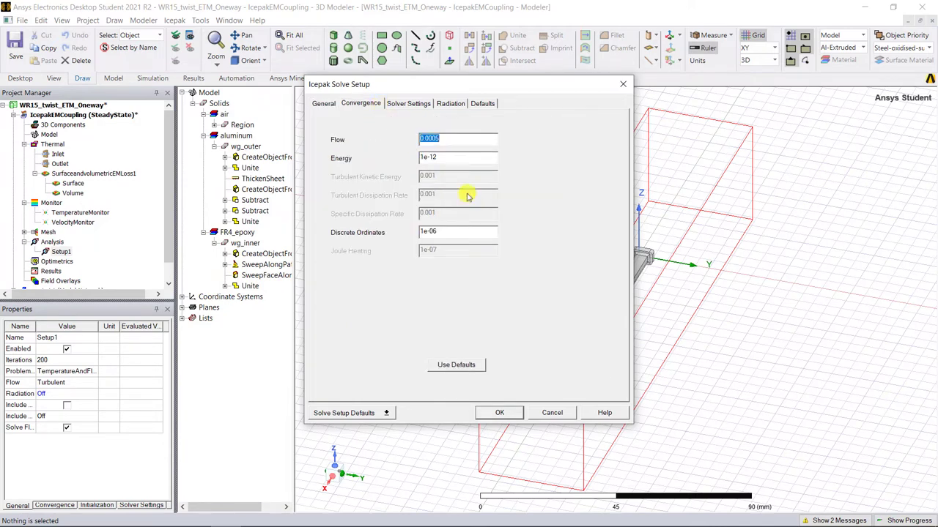
left_click(420, 102)
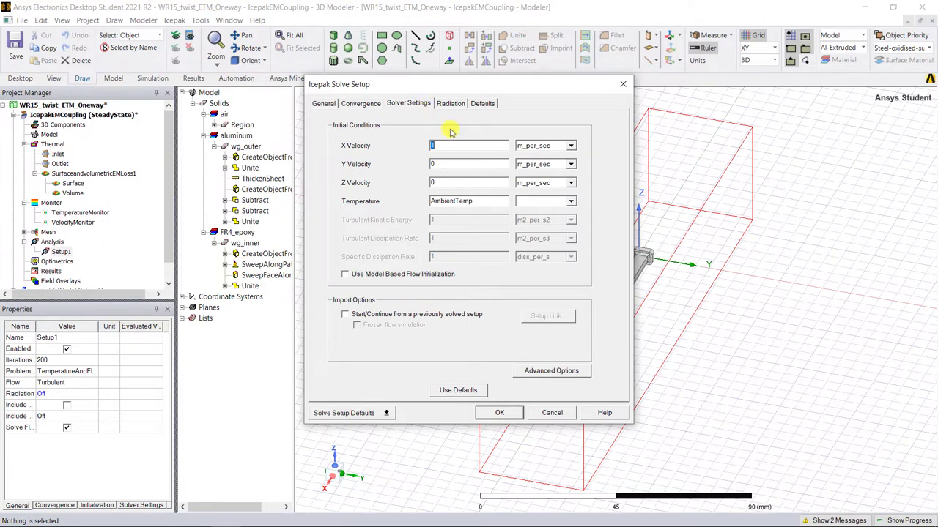
left_click(458, 104)
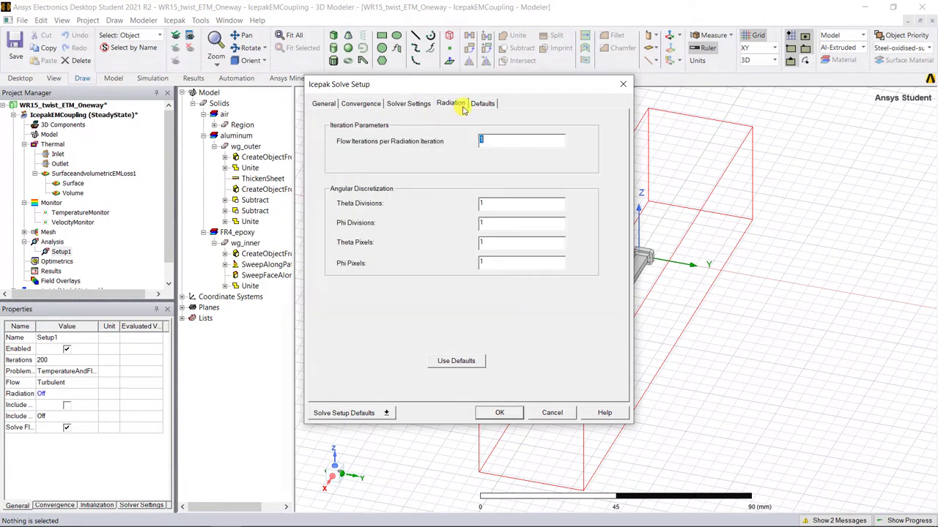
left_click(500, 413)
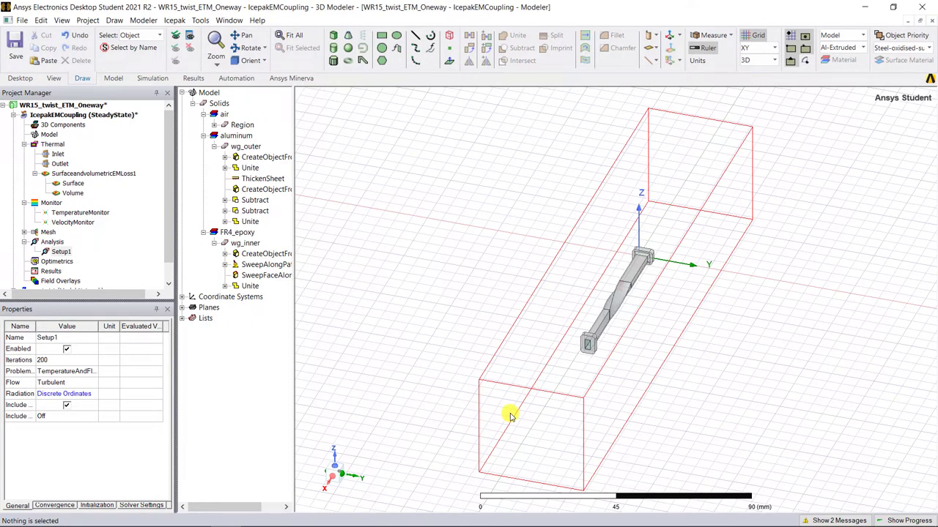
Step: Solve Setup1 and bring up its solution residual plot
right_click(62, 251)
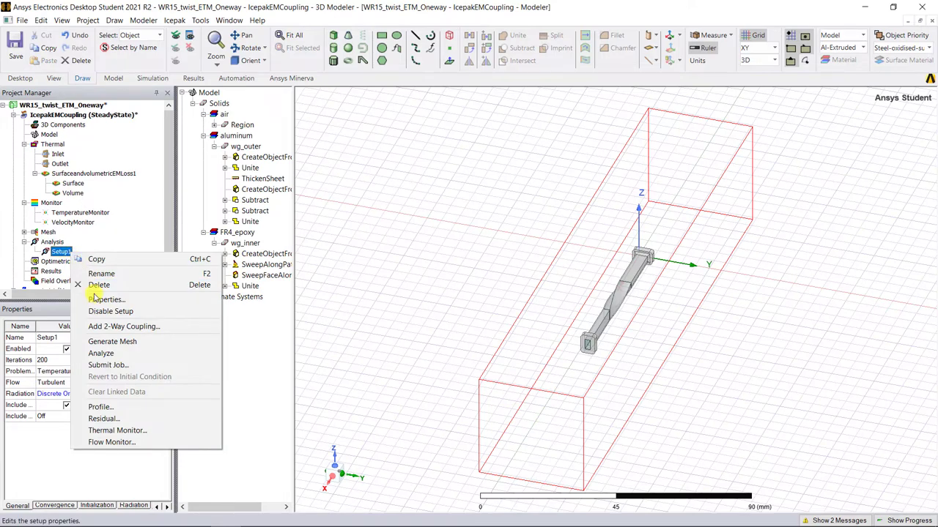
left_click(132, 354)
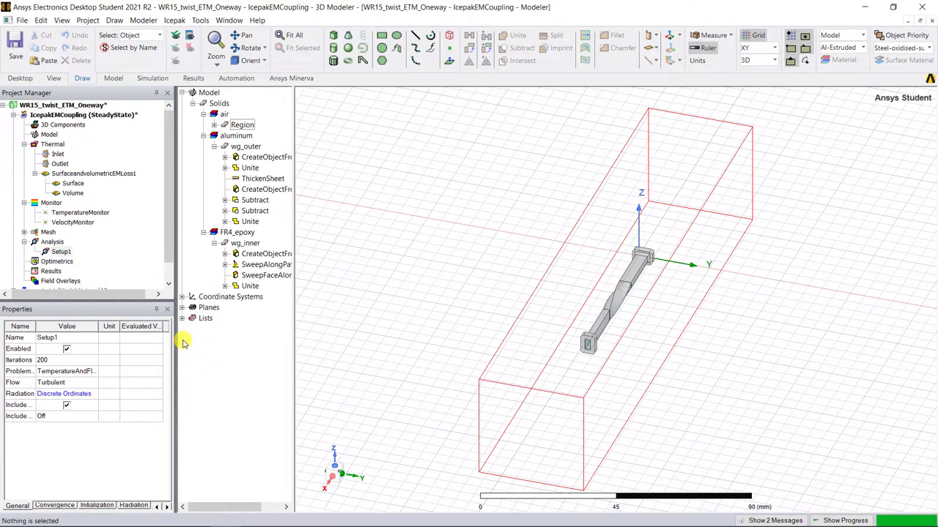
right_click(68, 252)
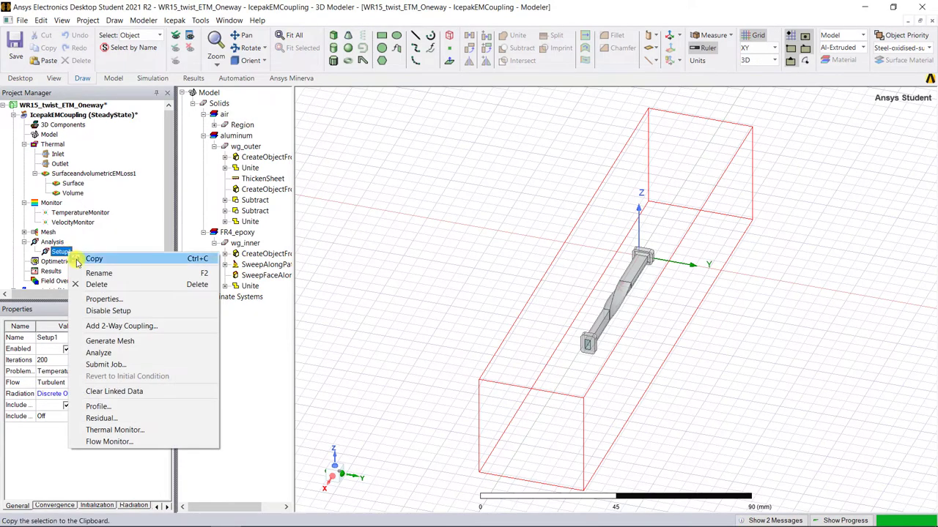
left_click(145, 418)
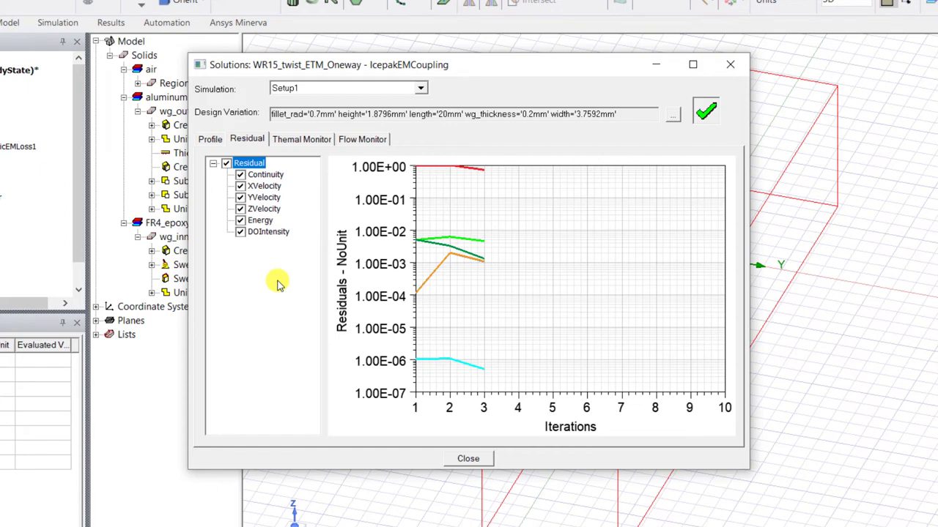
Step: Check the temperature and flow monitors, then read the Profile's 4.384 W mapped EM loss
left_click(326, 140)
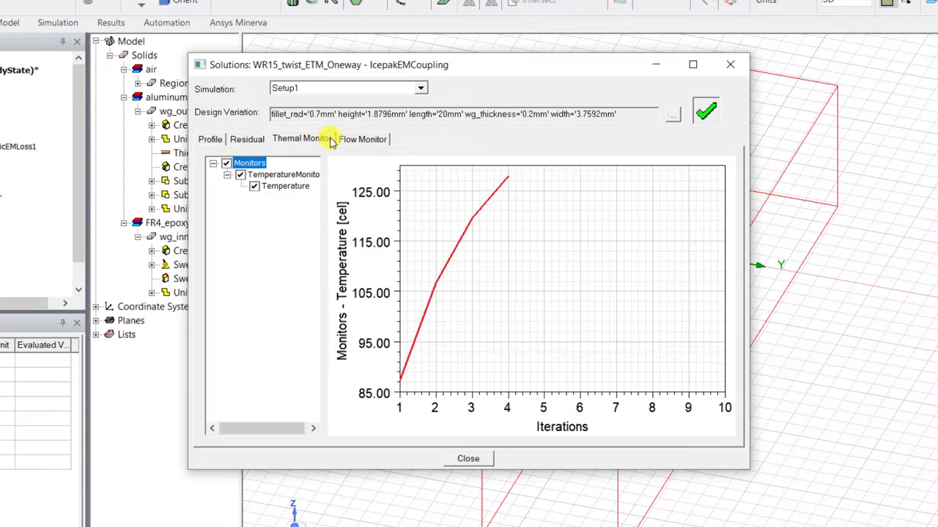
left_click(362, 139)
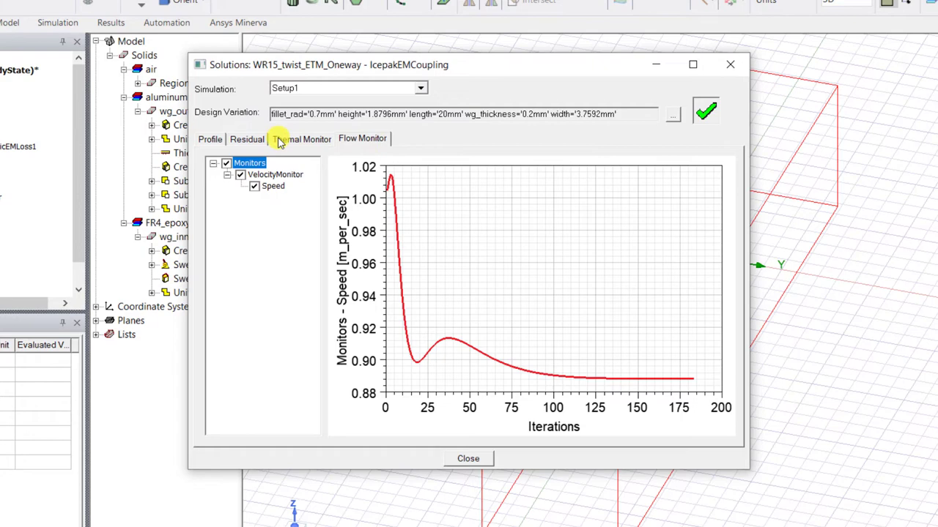
left_click(210, 140)
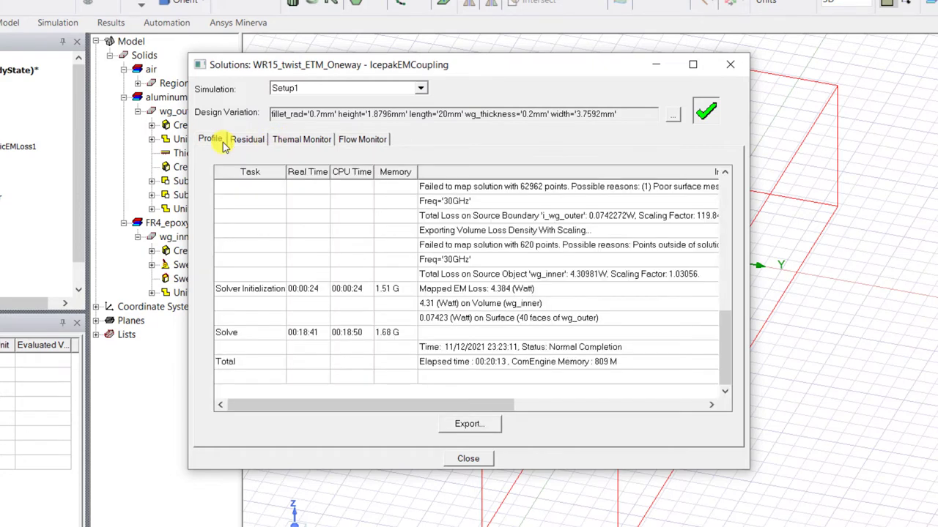
left_click_drag(305, 406, 309, 407)
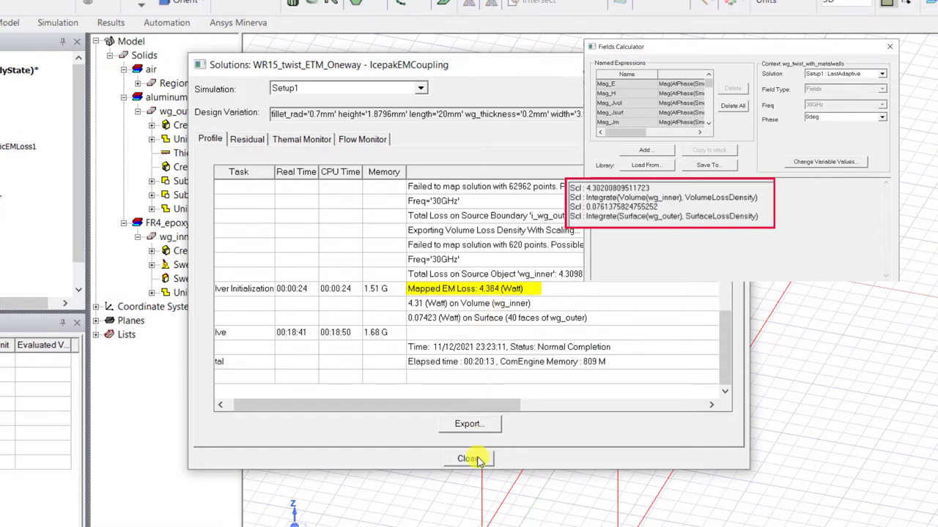
Step: Close the solutions window and select both wg_outer and wg_inner in the model tree
left_click(476, 459)
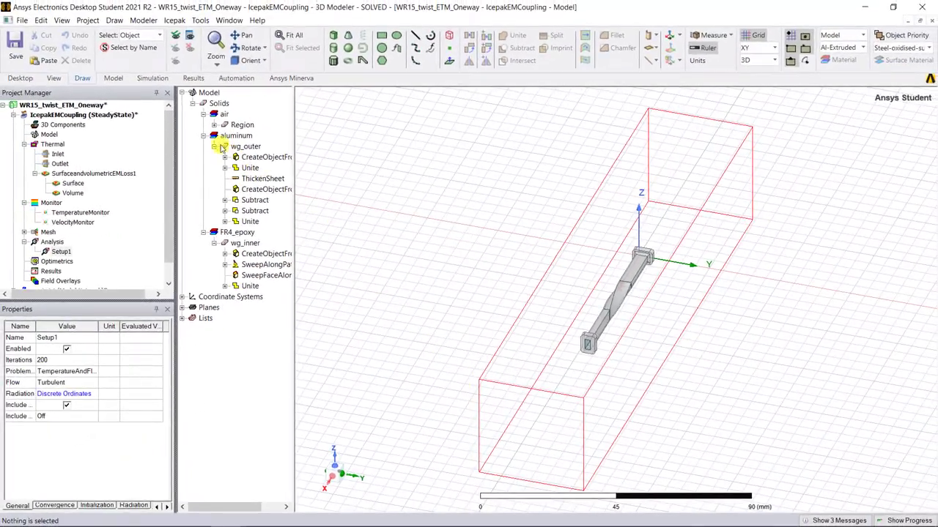
left_click(214, 146)
left_click(214, 168)
left_click(246, 147)
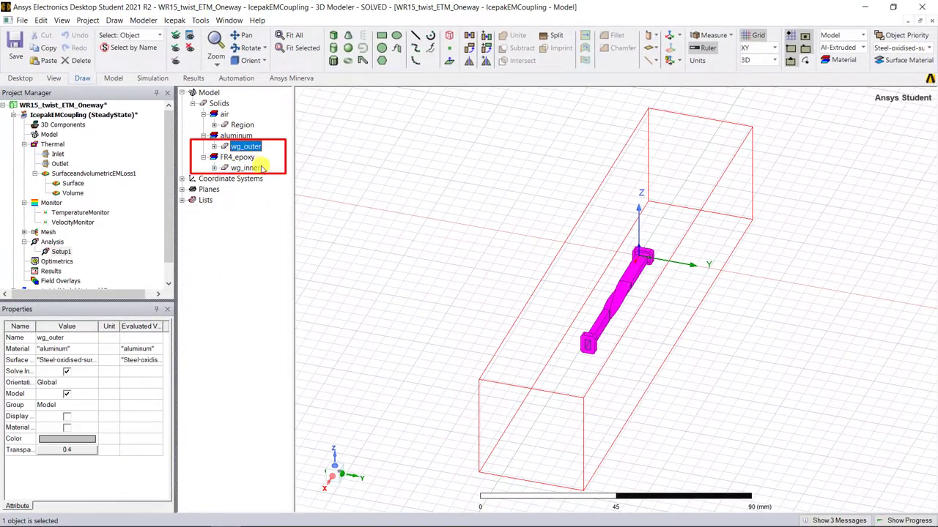
left_click(246, 167, "ctrl")
Step: Plot surface-only temperature on both waveguide parts, ranging 98.35 to 155.92 °C
right_click(257, 168)
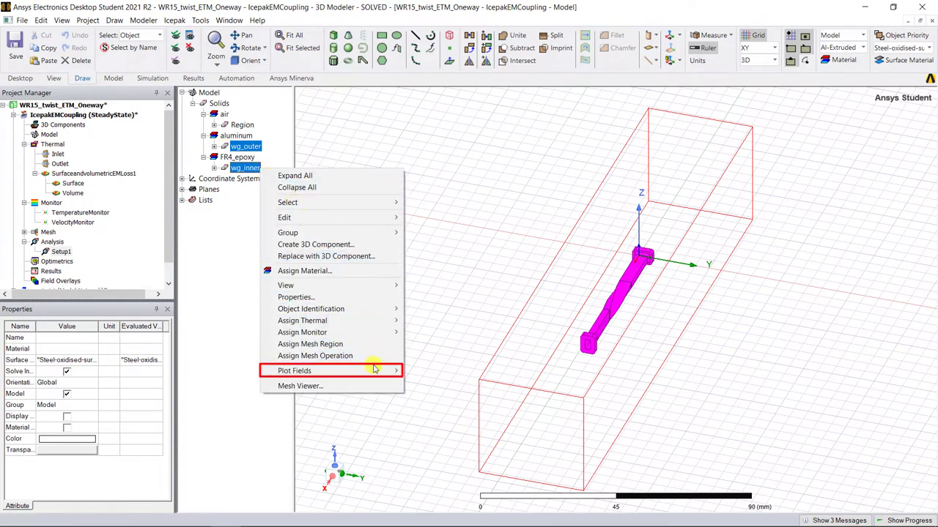
mouse_move(385, 370)
mouse_move(476, 388)
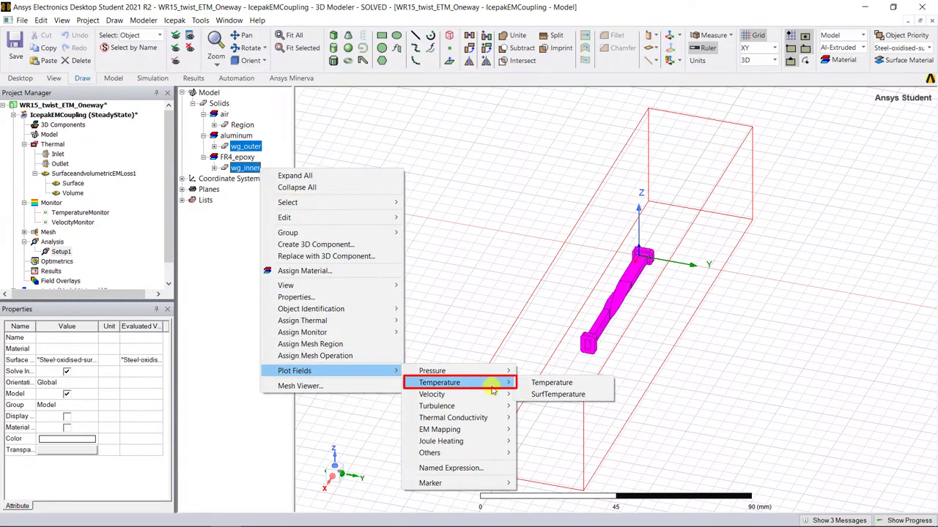
left_click(594, 387)
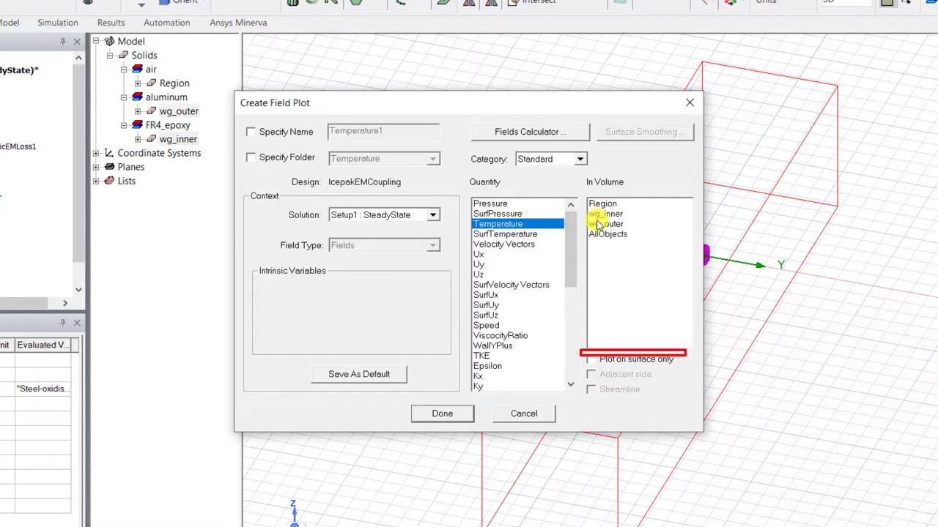
left_click(590, 360)
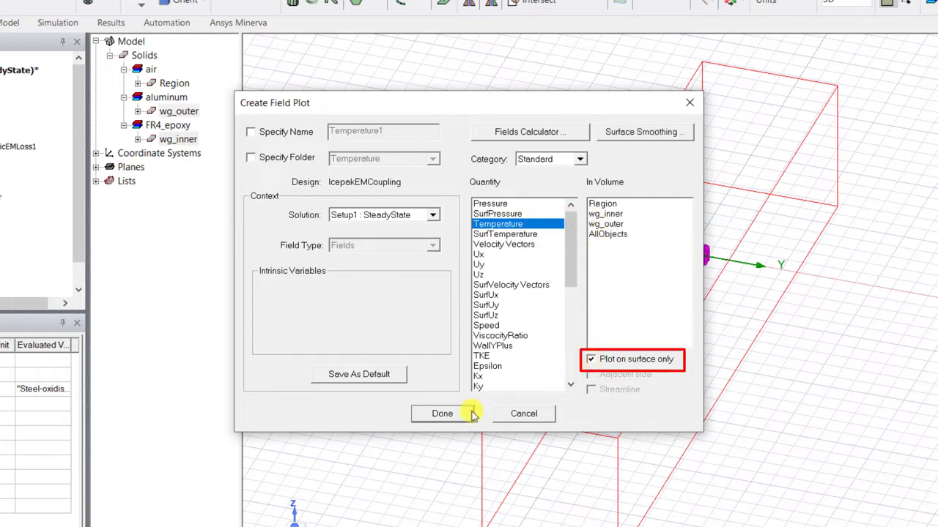
left_click(443, 414)
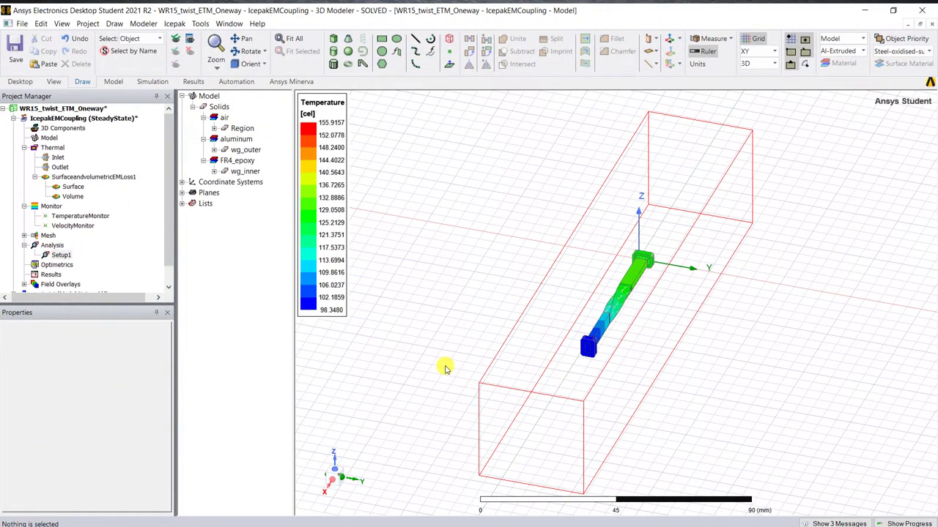
Step: Plot velocity vectors on the RelativeCS1:XY plane, showing airflow from 0 to 1.1113 m/s
left_click(182, 193)
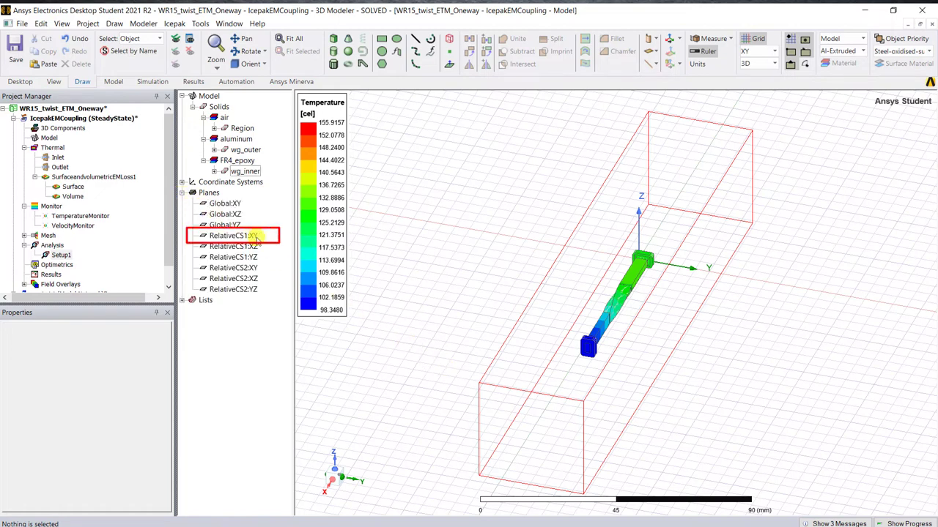
left_click(233, 235)
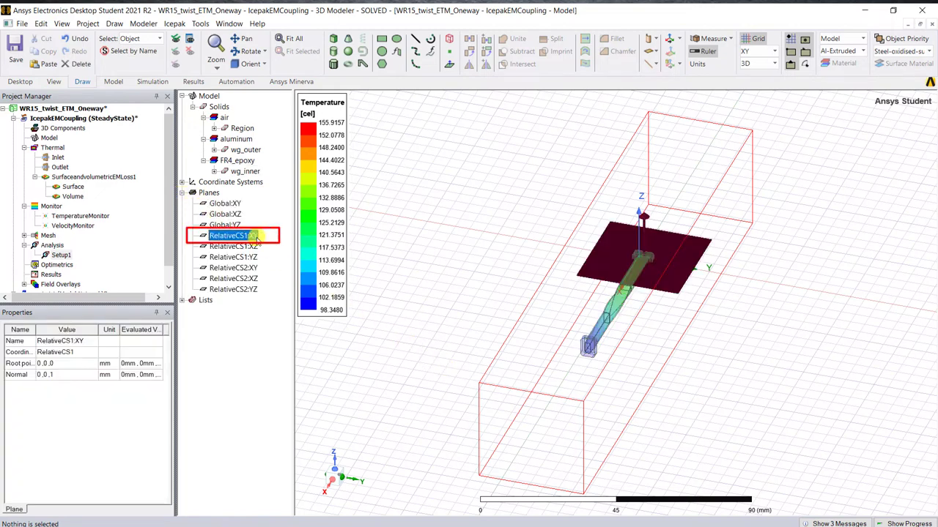
right_click(367, 293)
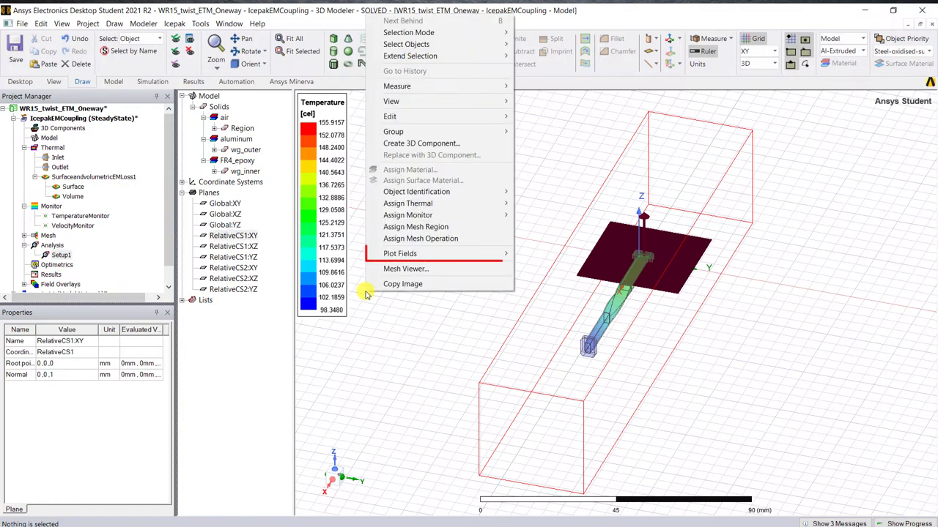
mouse_move(443, 255)
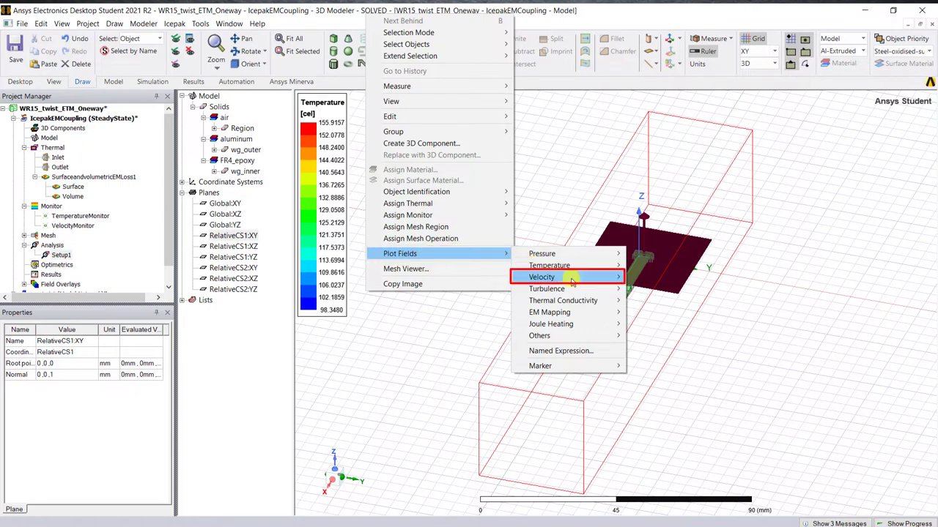
mouse_move(618, 278)
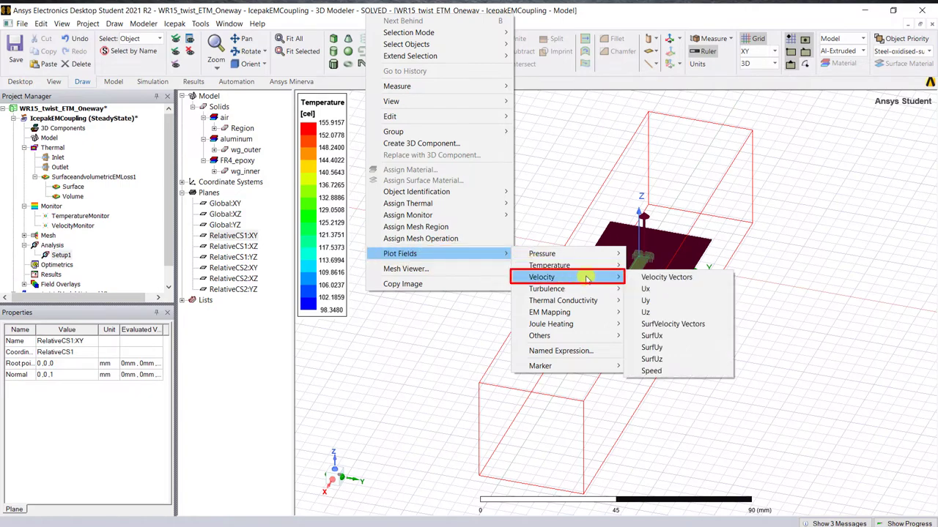
left_click(705, 278)
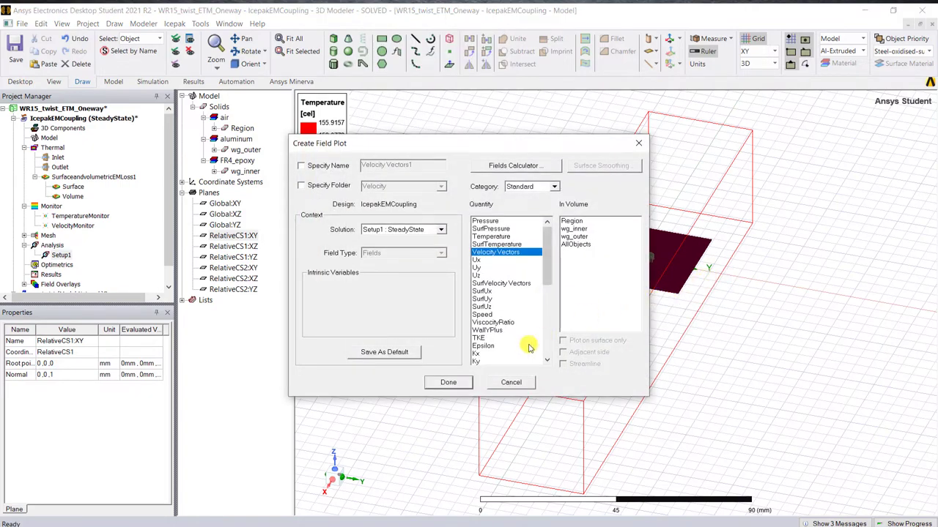
left_click(463, 383)
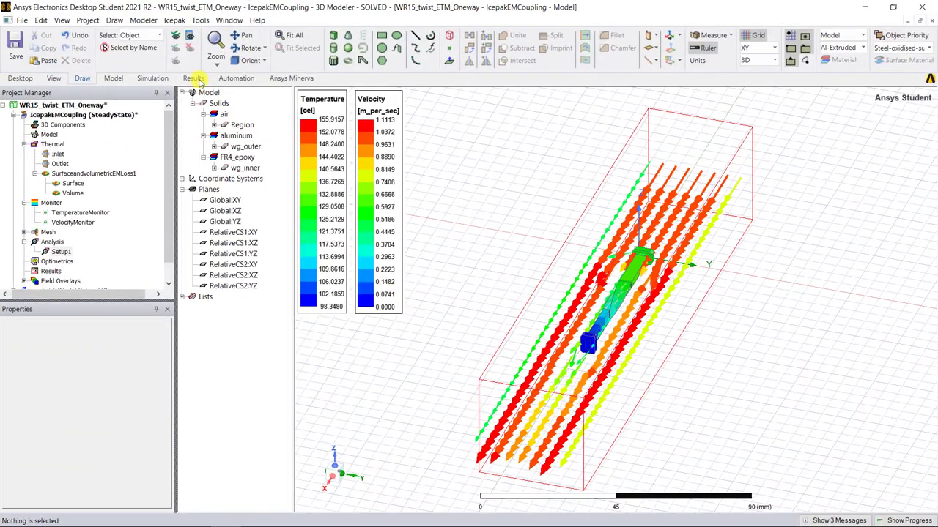
Step: Set up a Fields Summary of HeatFlowRate on the adjacent side of the Inlet and Outlet boundary surfaces
left_click(195, 78)
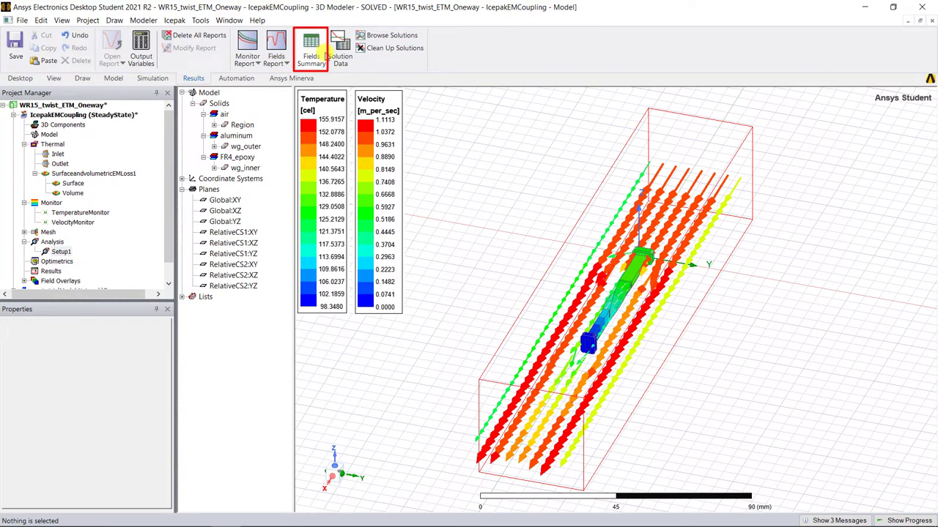
left_click(317, 53)
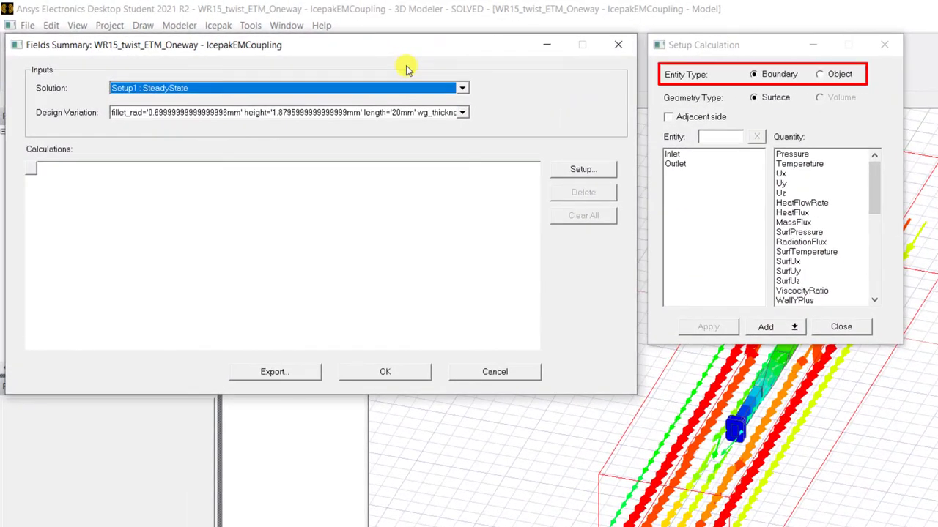
left_click(757, 75)
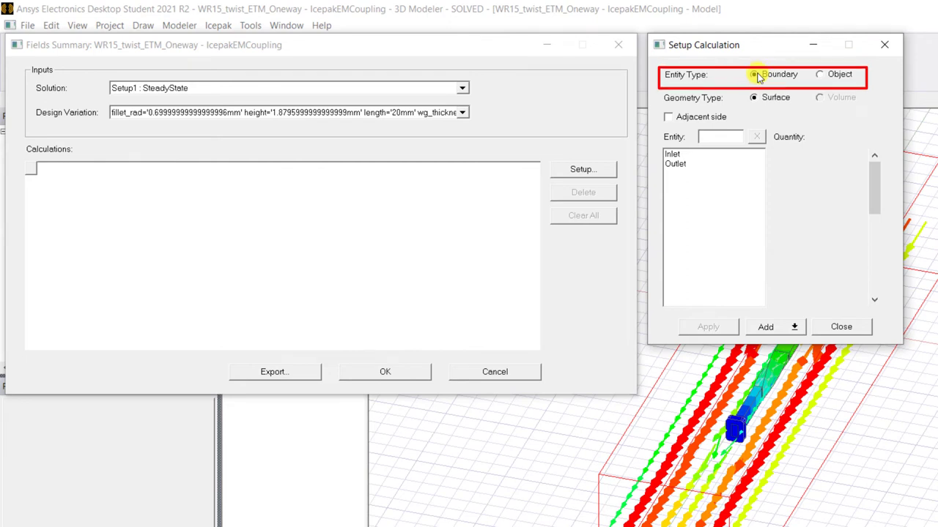
left_click(756, 97)
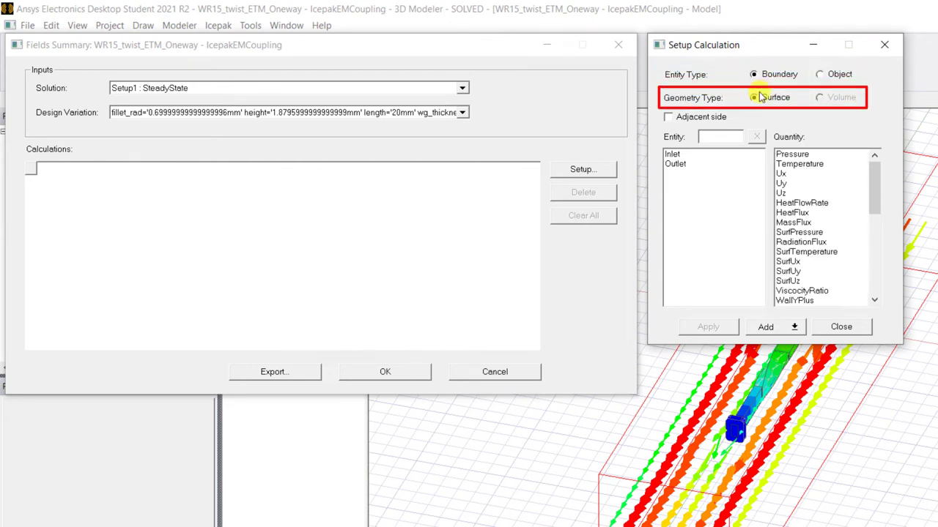
left_click(668, 119)
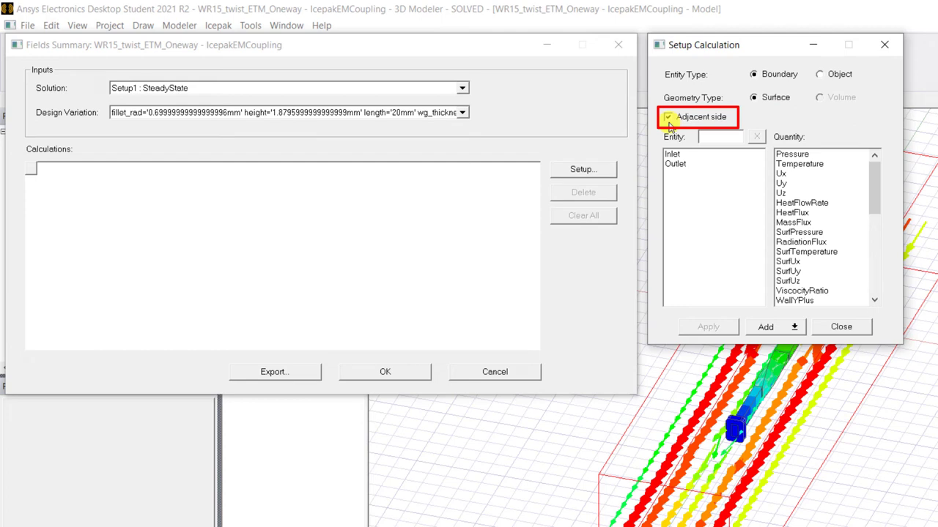
left_click(688, 154)
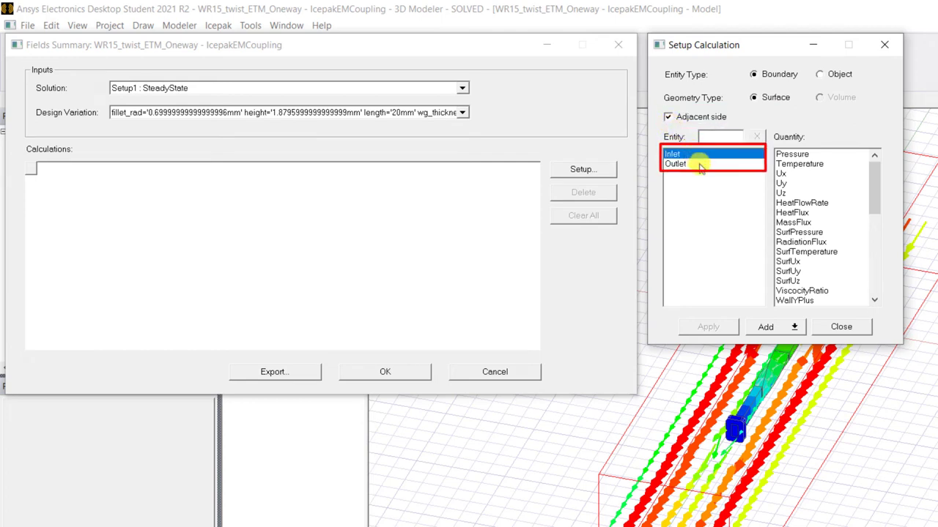
left_click(700, 164, "ctrl")
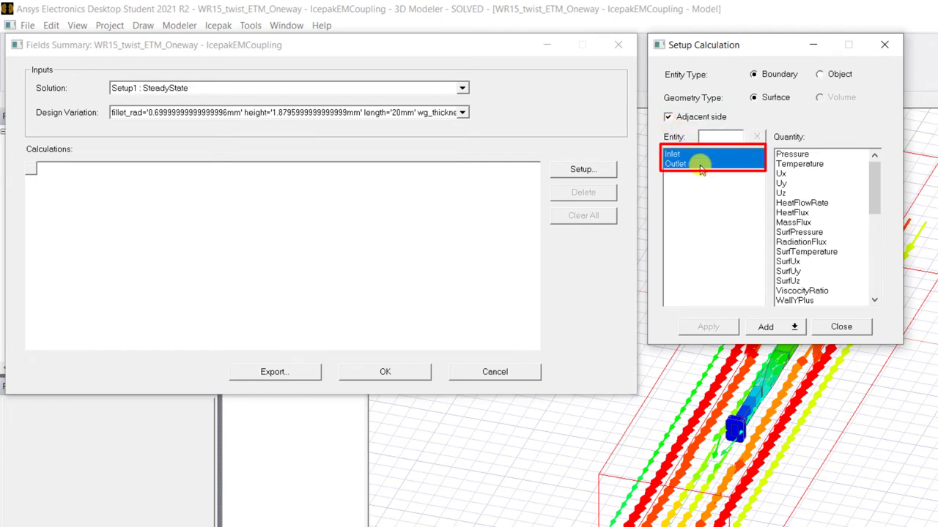
left_click(840, 204)
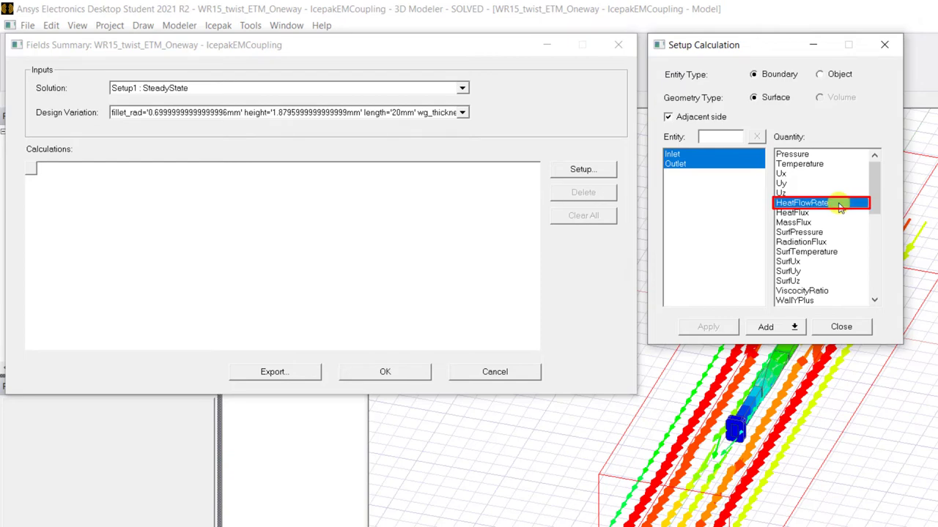
Step: Add it as a single calculation and widen the Total column to read -4.38403 W
left_click(794, 327)
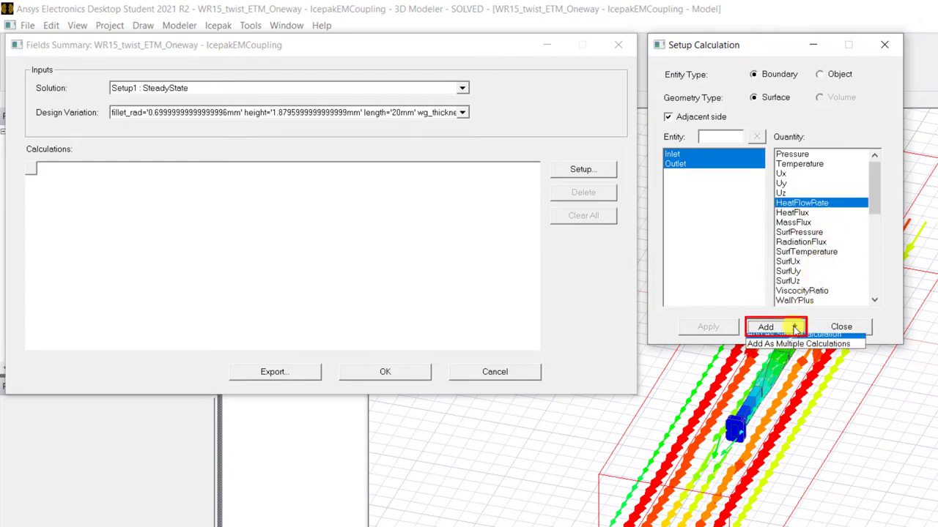
left_click(806, 339)
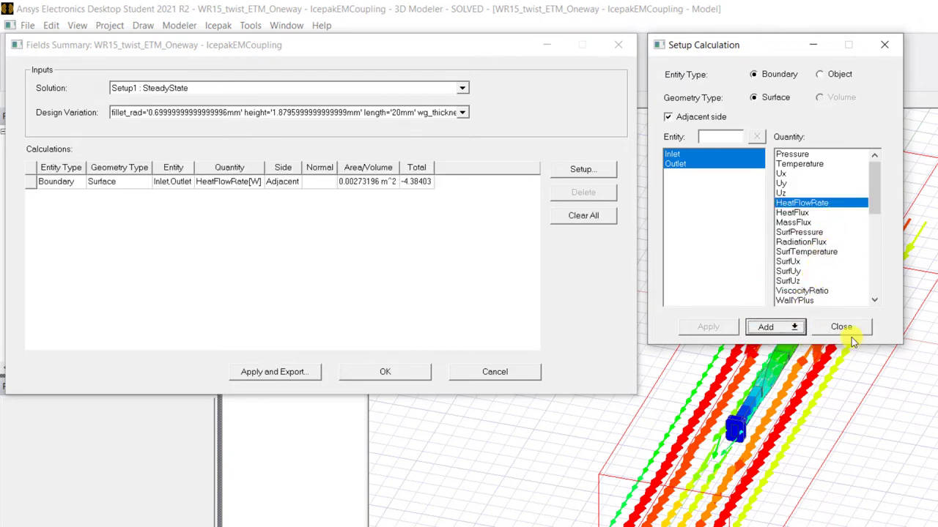
left_click(425, 185)
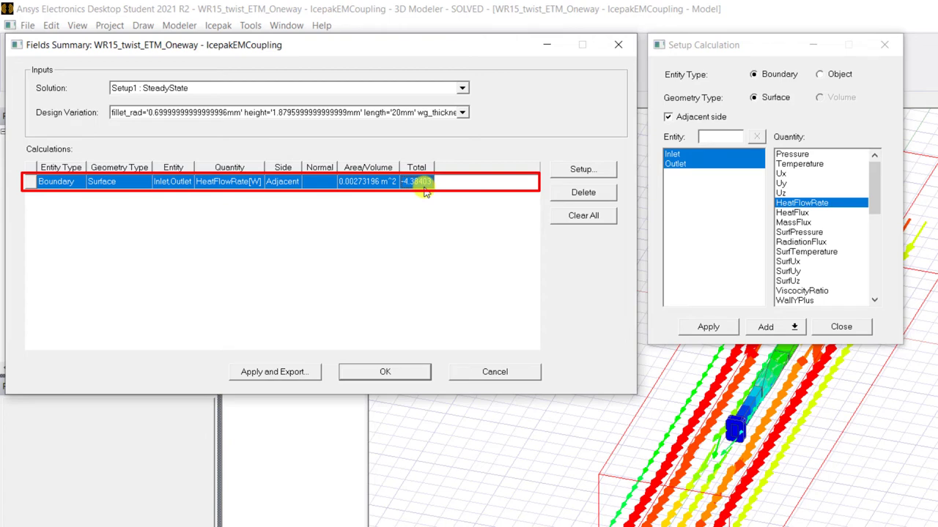
left_click(425, 192)
left_click_drag(433, 168, 454, 168)
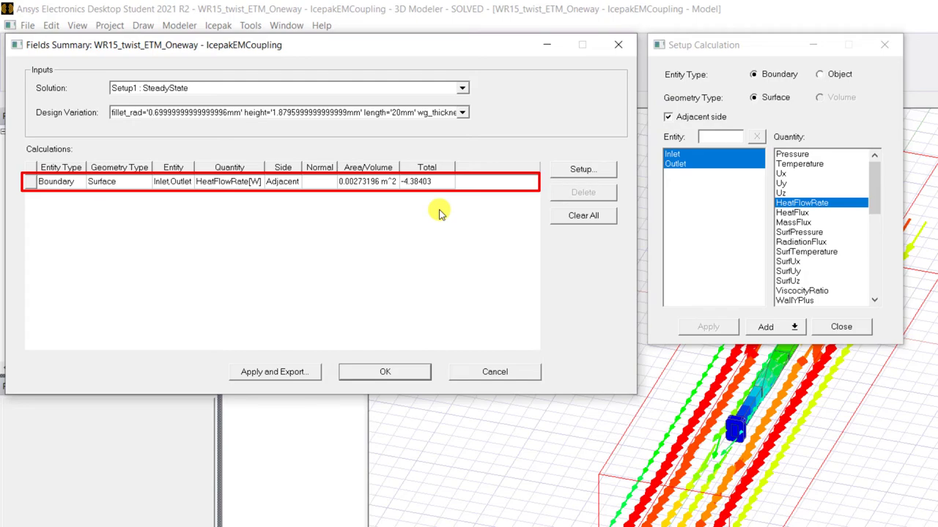
Step: Dismiss the Fields Summary with OK, leaving the temperature and velocity plots displayed
left_click(418, 370)
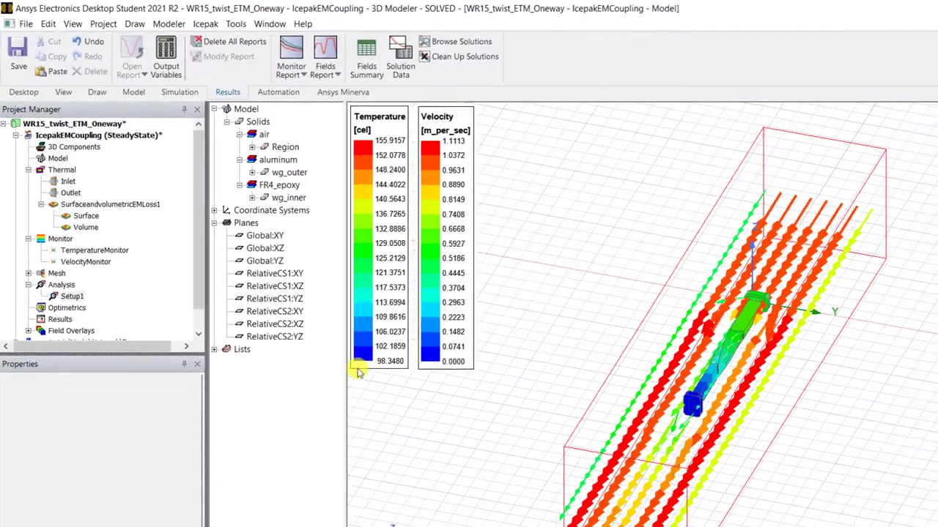